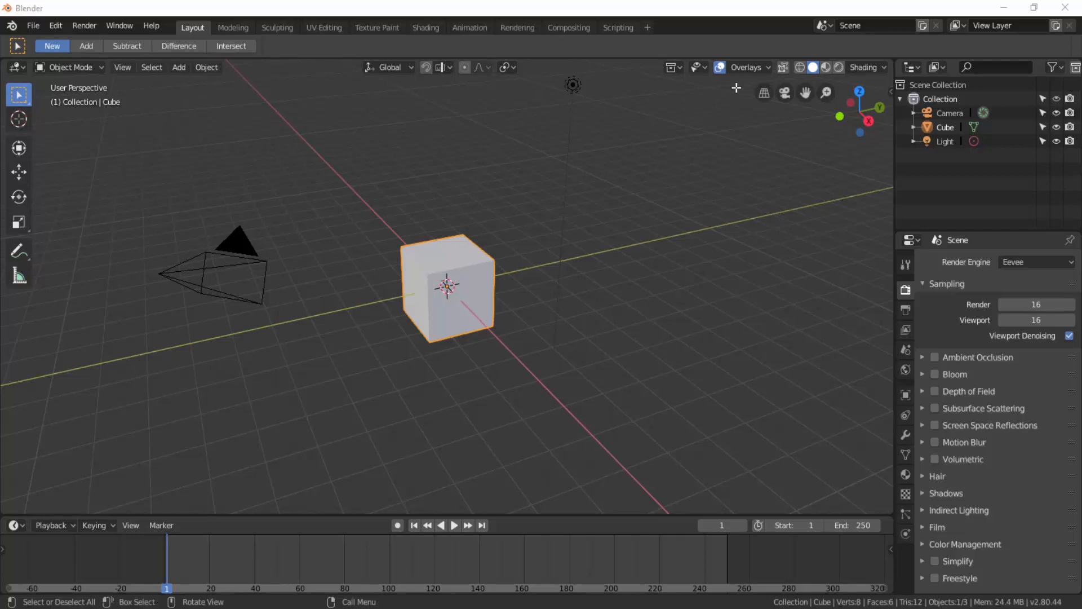
# Turn on the Z axis line in the viewport overlays
pyautogui.click(769, 68)
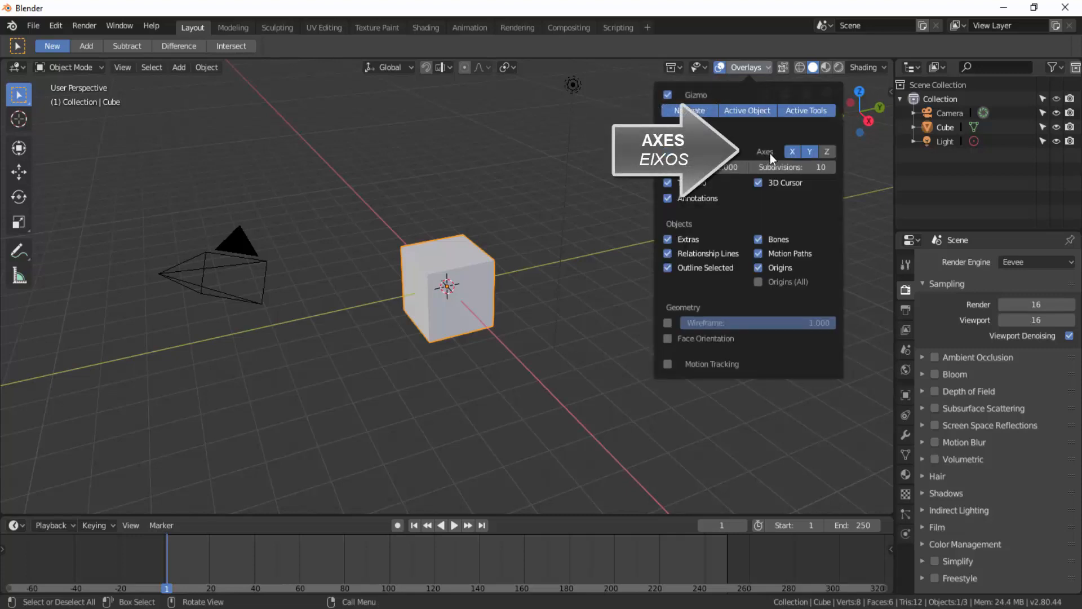
pyautogui.click(830, 150)
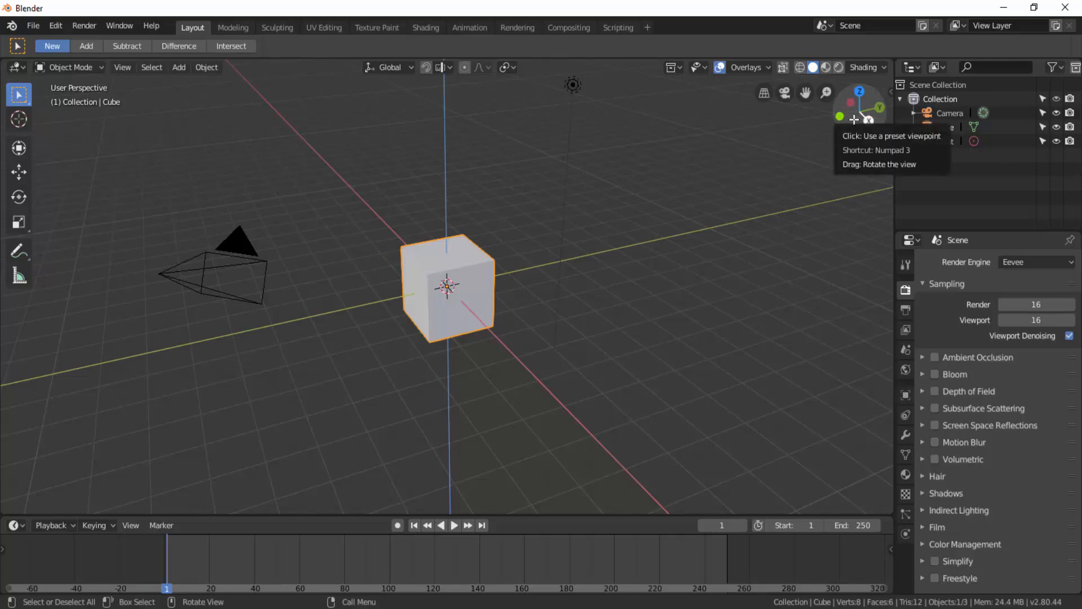
# Examine the cube in the top, right and back orthographic views, orbiting back to a perspective view
pyautogui.moveTo(854, 119); pyautogui.dragTo(780, 202)
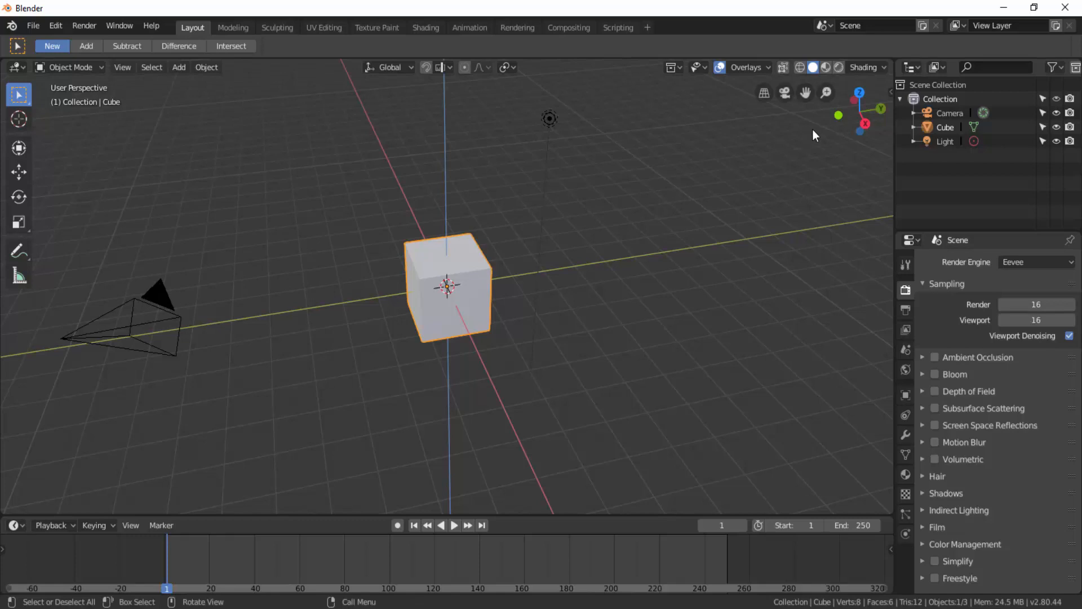
pyautogui.moveTo(859, 92); pyautogui.dragTo(859, 92)
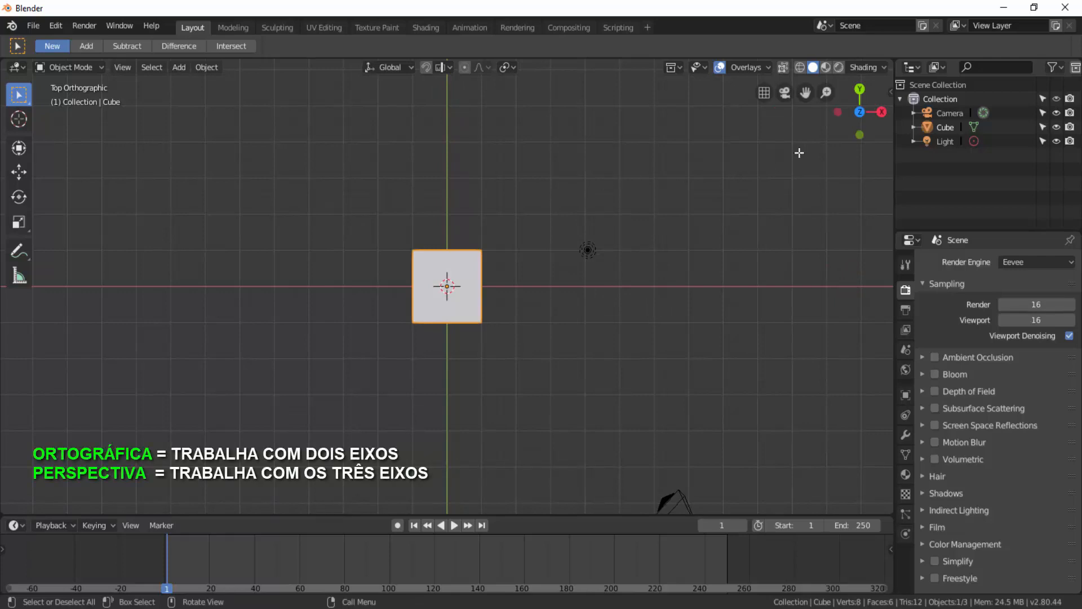
pyautogui.moveTo(847, 129); pyautogui.dragTo(788, 210)
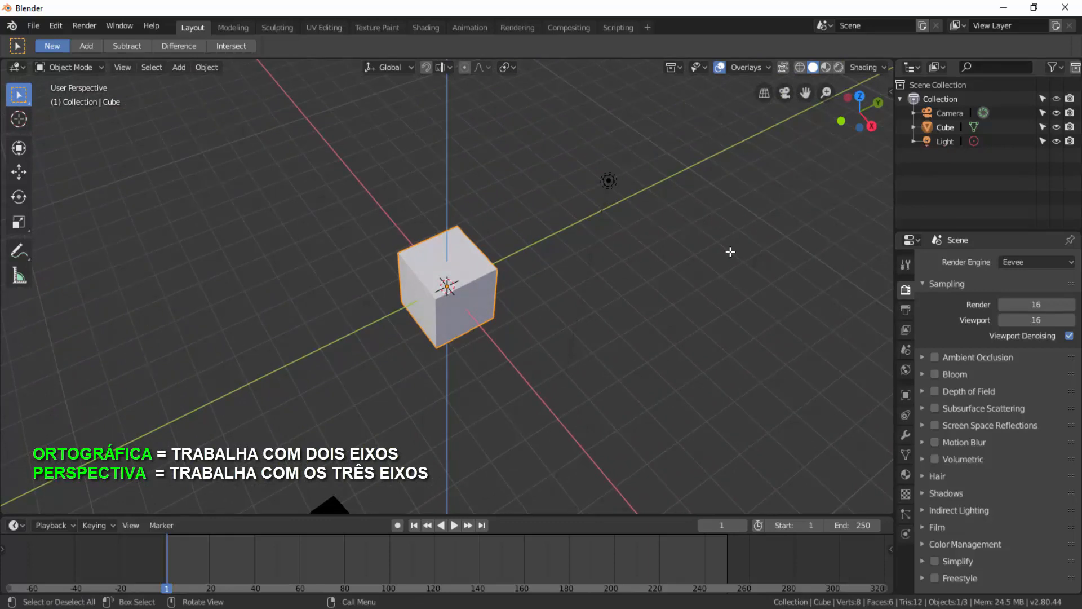
pyautogui.click(860, 96)
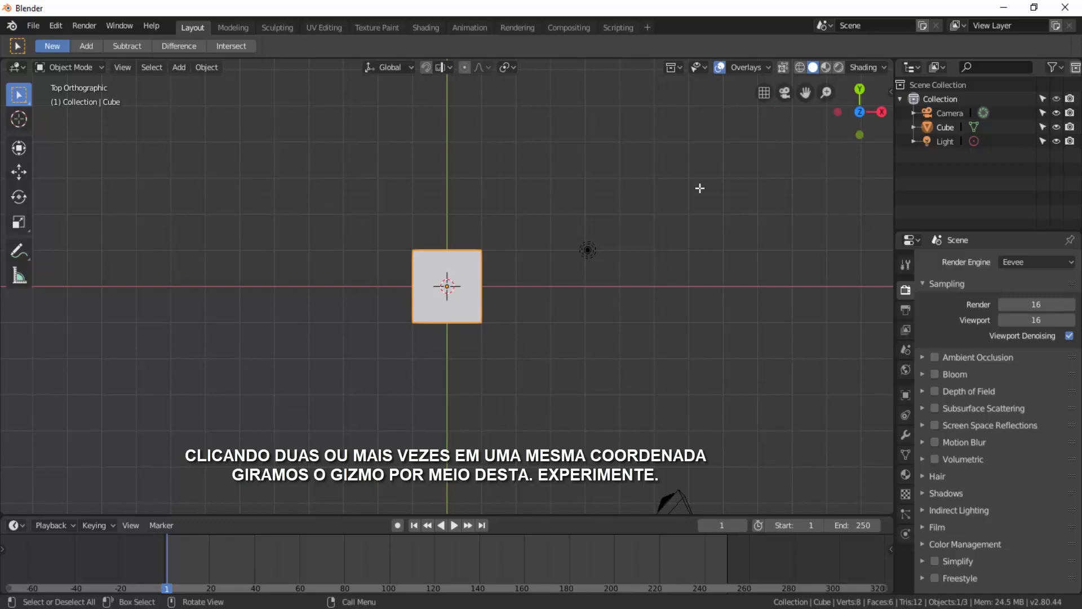
pyautogui.click(883, 114)
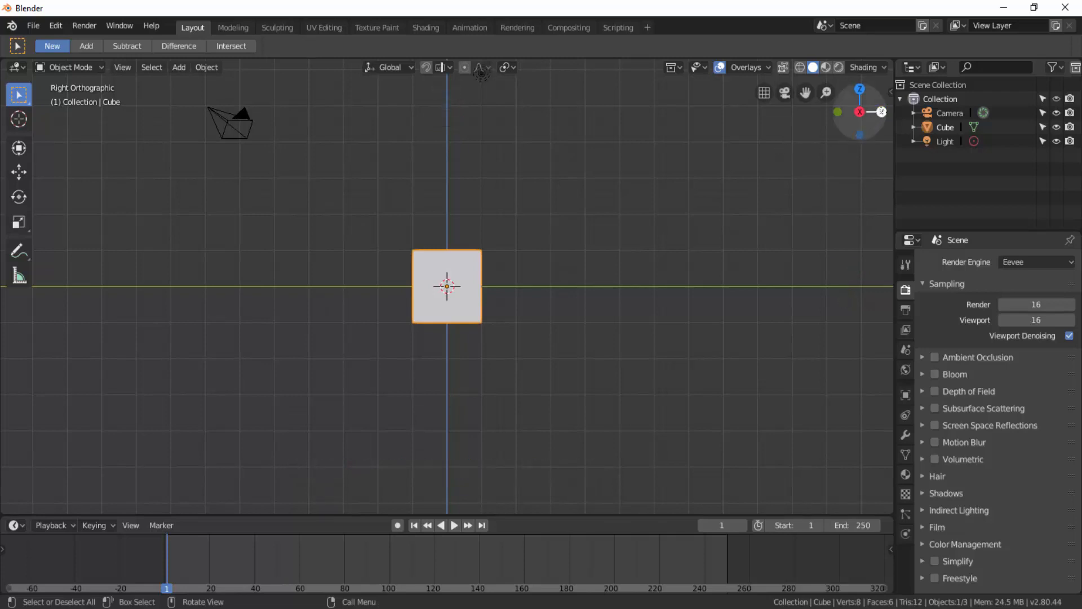
pyautogui.click(881, 111)
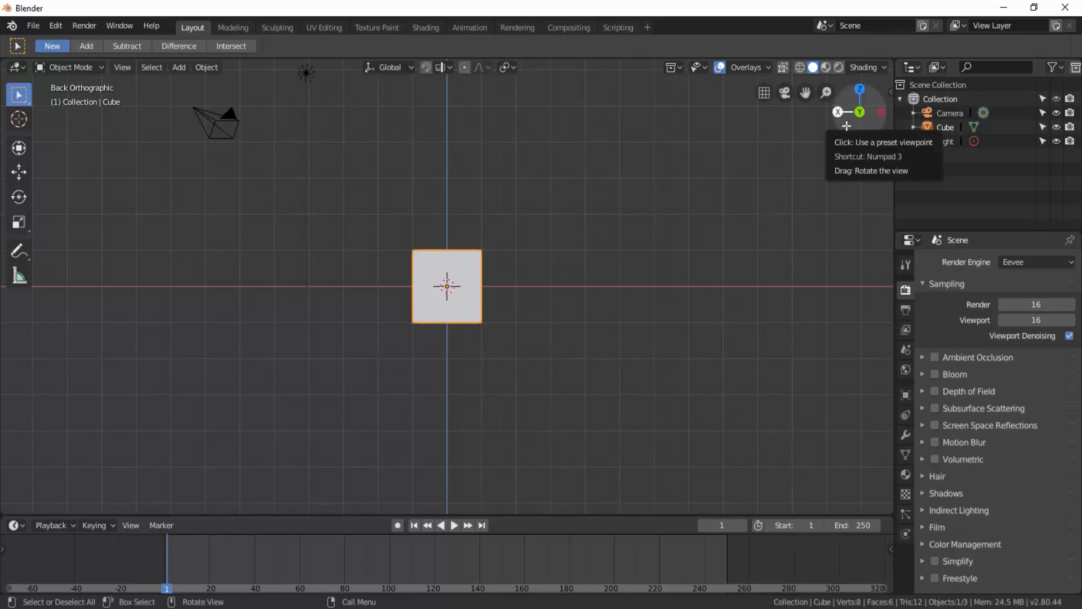
pyautogui.moveTo(845, 125); pyautogui.dragTo(867, 138)
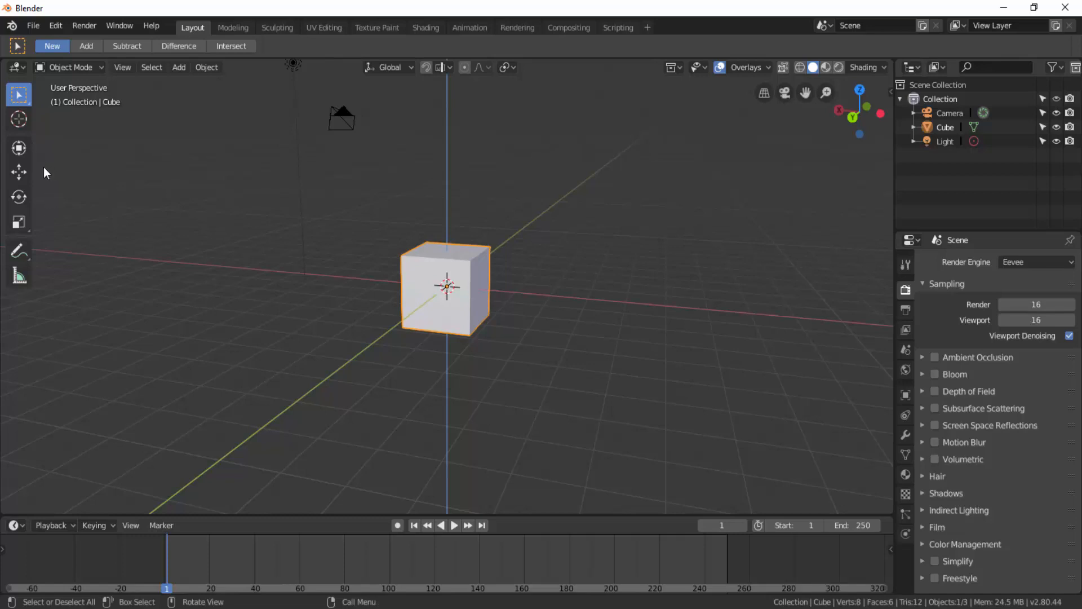
# Move the cube slightly along the X axis and about 0.06 m along the Y axis
pyautogui.click(19, 174)
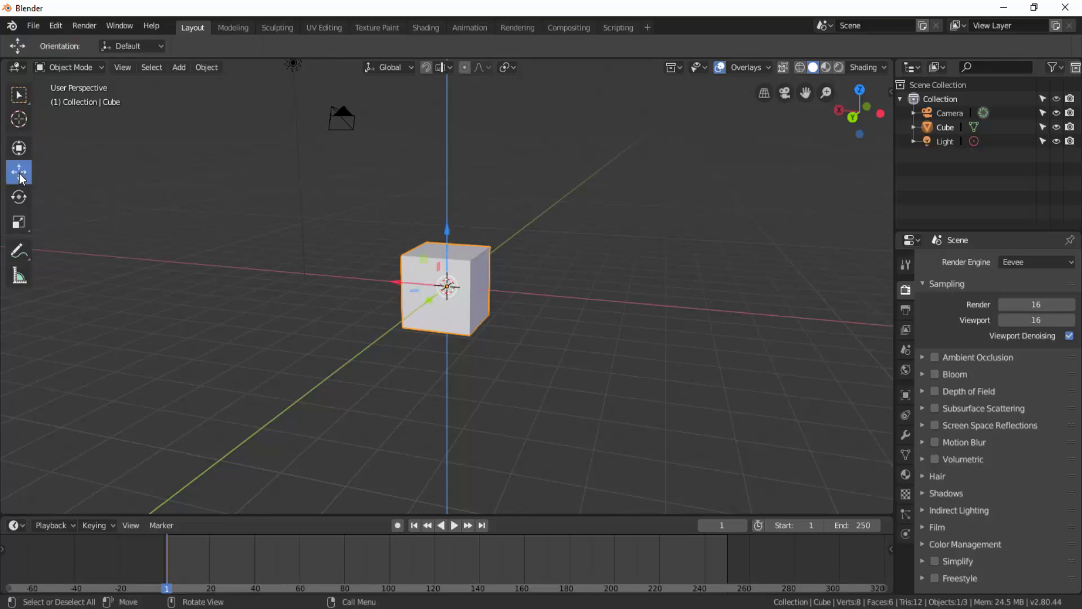
pyautogui.moveTo(398, 284); pyautogui.dragTo(397, 333)
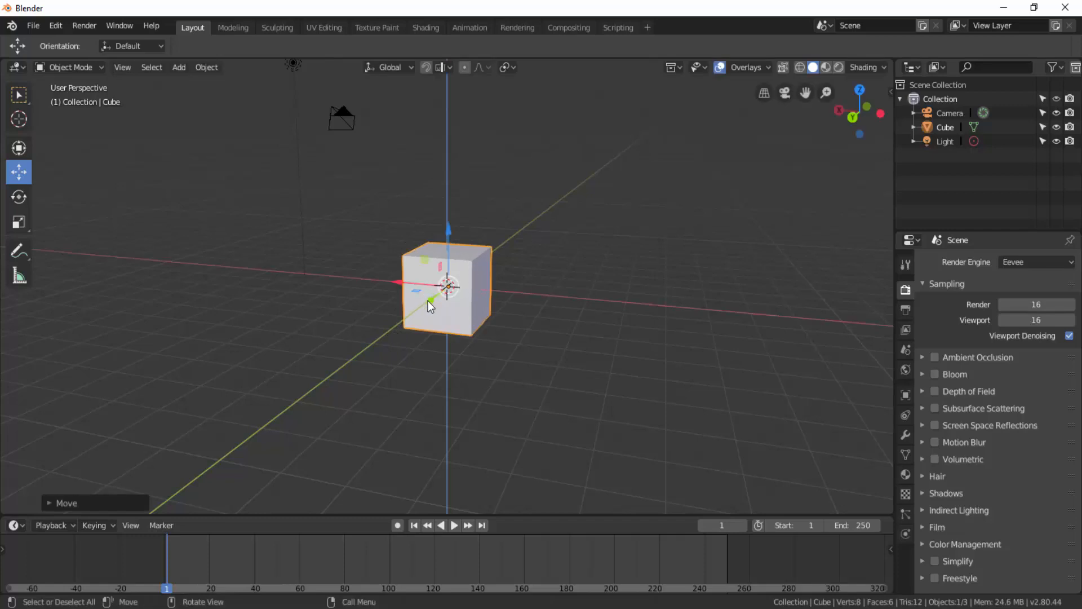
pyautogui.press('g')
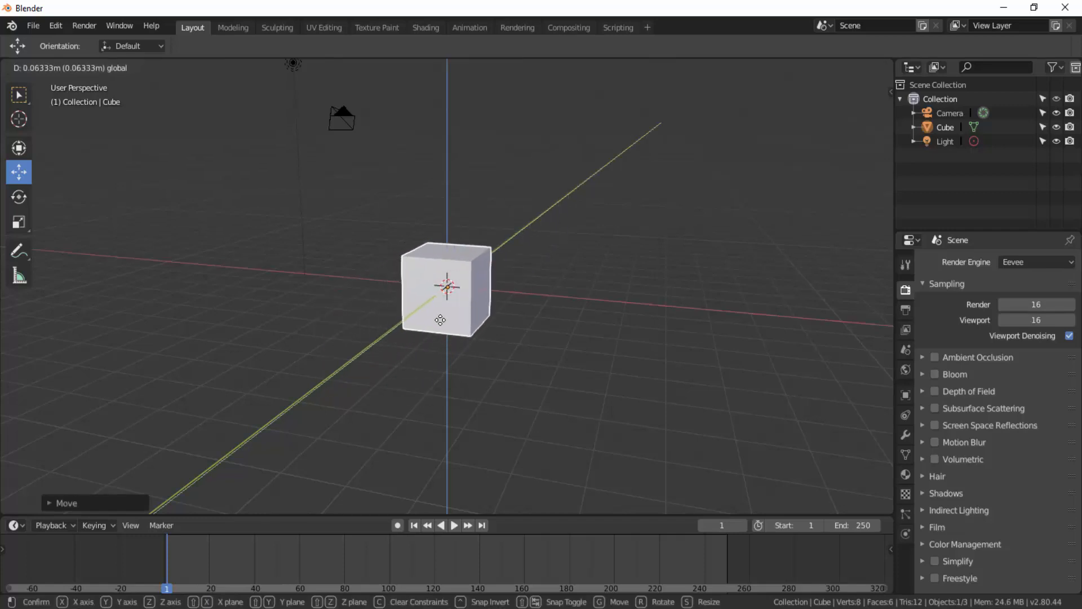
pyautogui.click(441, 319)
# Try rotating the cube about the Y axis with the Rotate tool, and undo the rotation
pyautogui.click(20, 200)
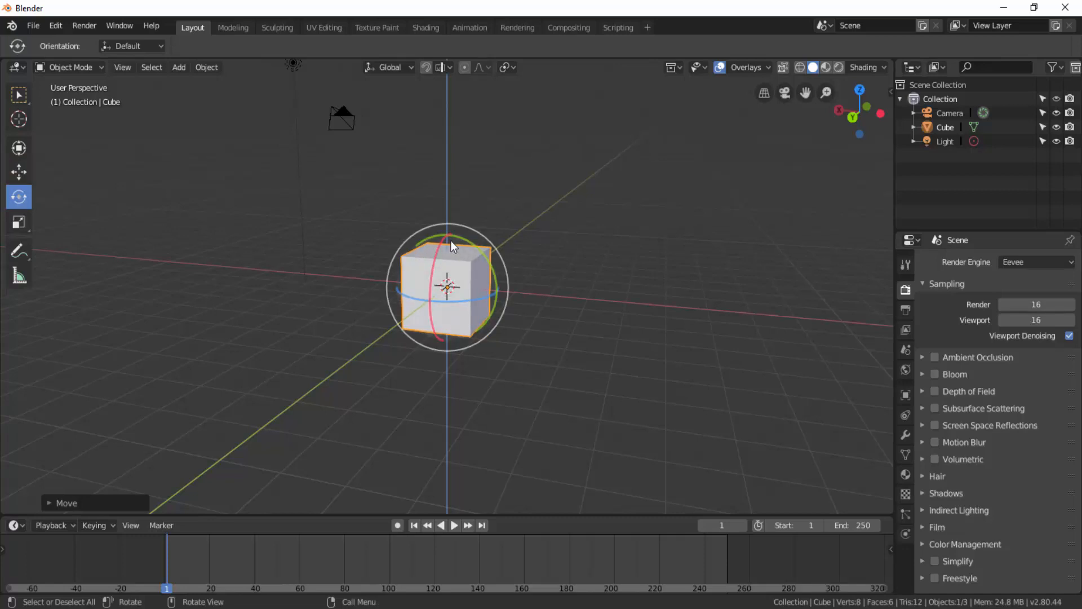
pyautogui.moveTo(452, 232); pyautogui.dragTo(500, 253)
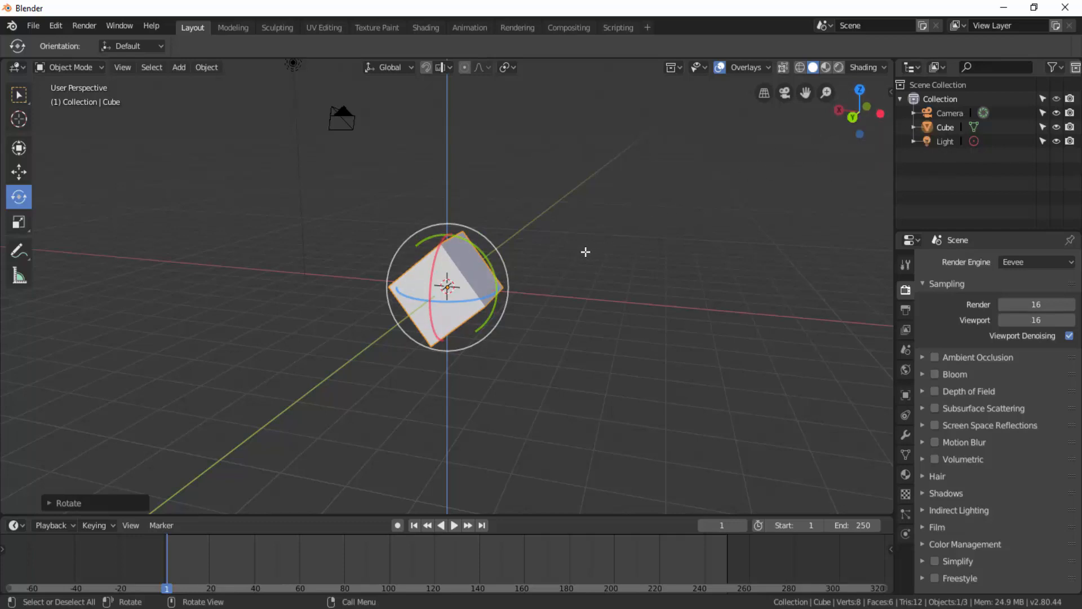
pyautogui.hotkey('ctrl', 'z')
# Scale the cube slightly narrower along the X axis and return to the box selection tool
pyautogui.click(18, 221)
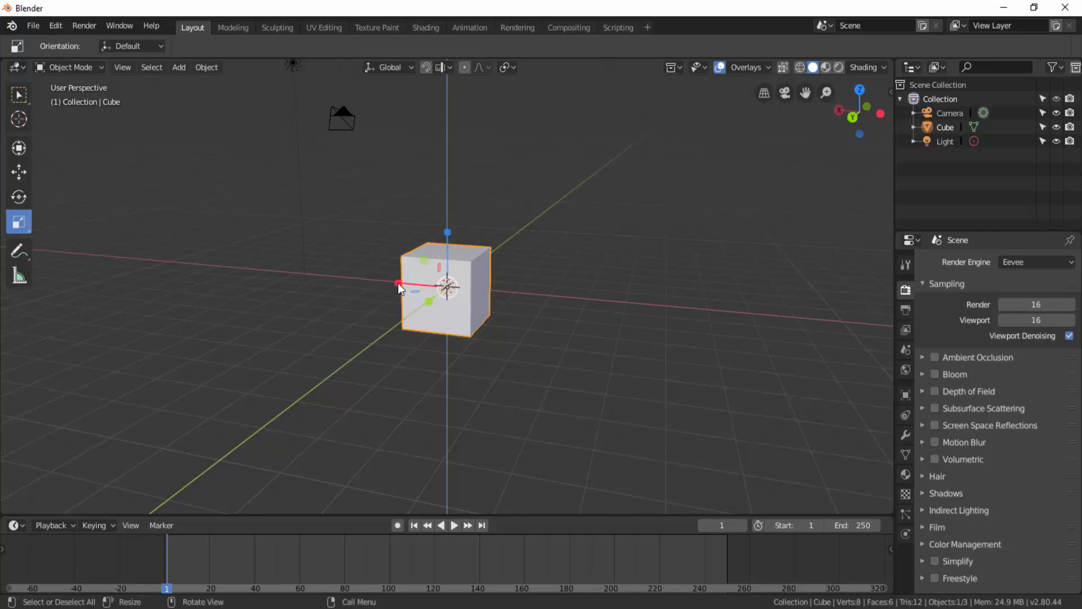
pyautogui.moveTo(398, 283)
pyautogui.mouseDown()
pyautogui.moveTo(184, 262)
pyautogui.moveTo(432, 299)
pyautogui.moveTo(79, 259)
pyautogui.moveTo(422, 310)
pyautogui.moveTo(242, 276)
pyautogui.moveTo(154, 280)
pyautogui.moveTo(399, 314)
pyautogui.moveTo(220, 285)
pyautogui.moveTo(399, 290)
pyautogui.mouseUp()
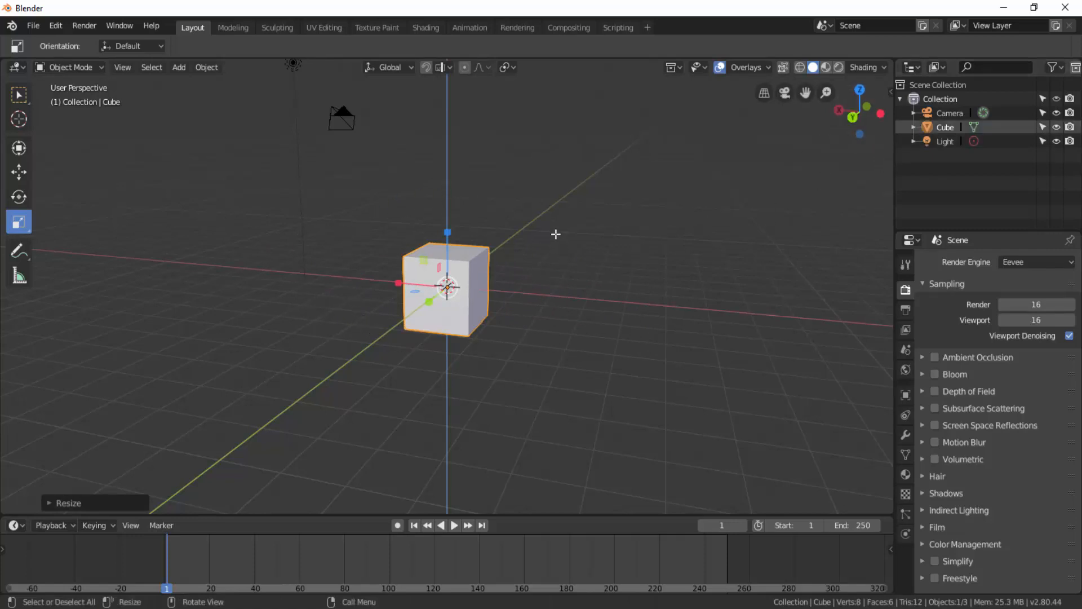
pyautogui.click(18, 155)
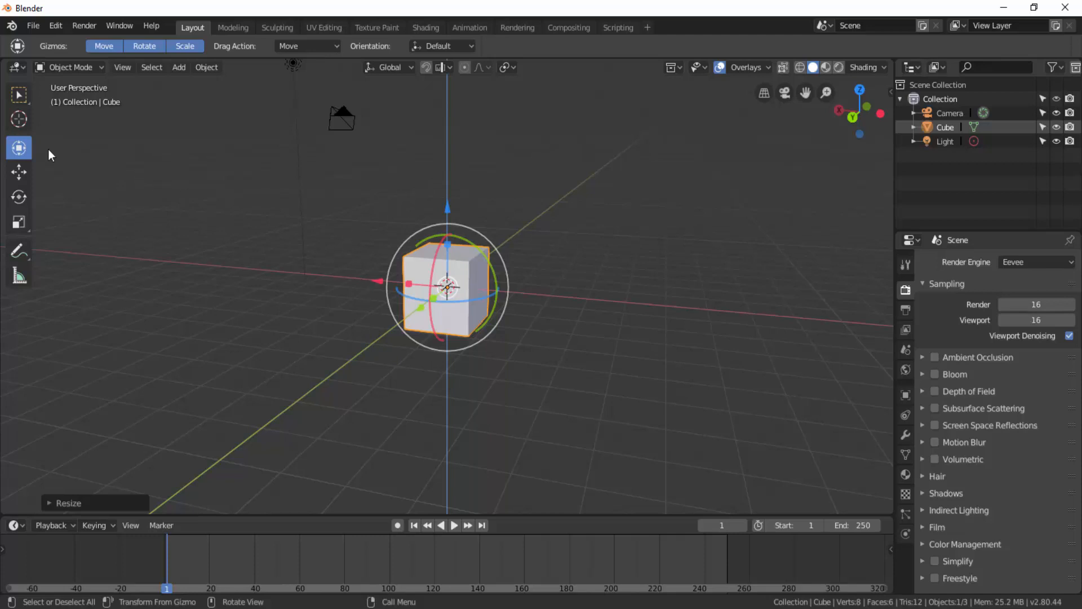
pyautogui.click(19, 95)
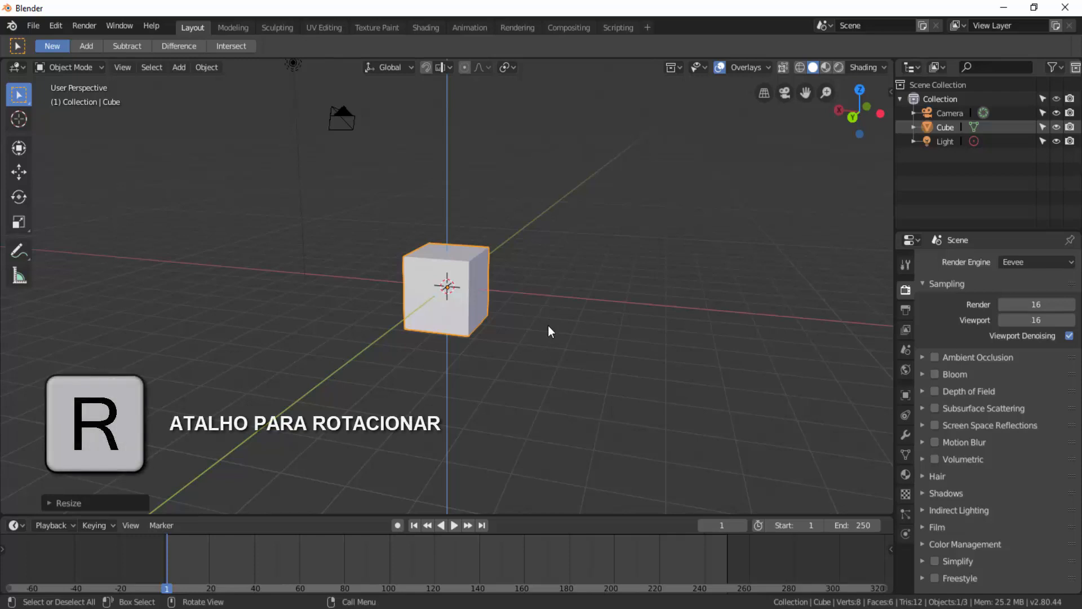
# Try a free rotation and a uniform scaling of the cube, cancelling both
pyautogui.press('r')
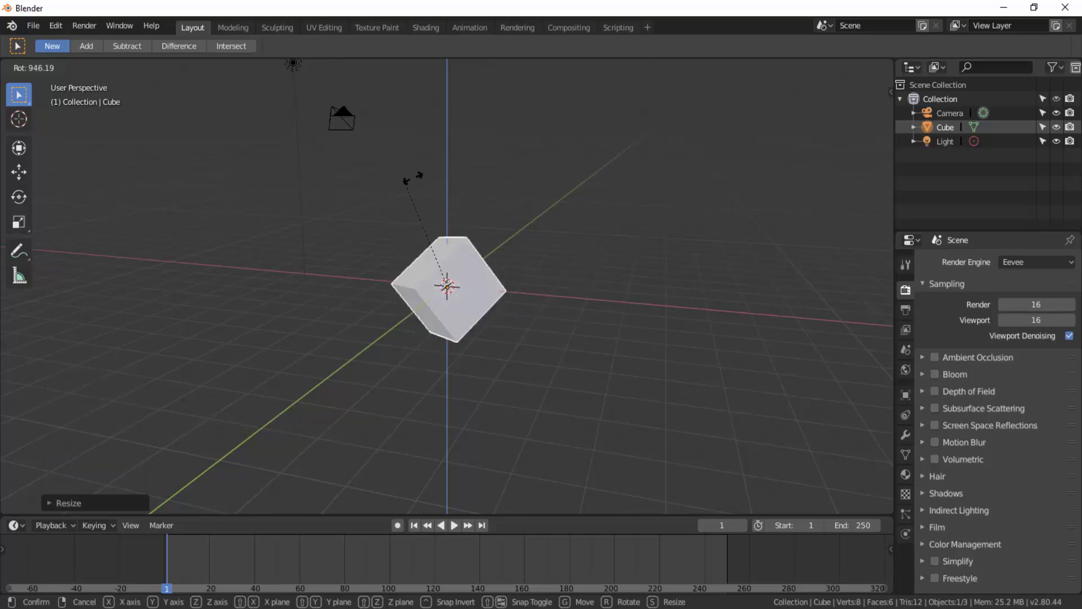
pyautogui.press('Escape')
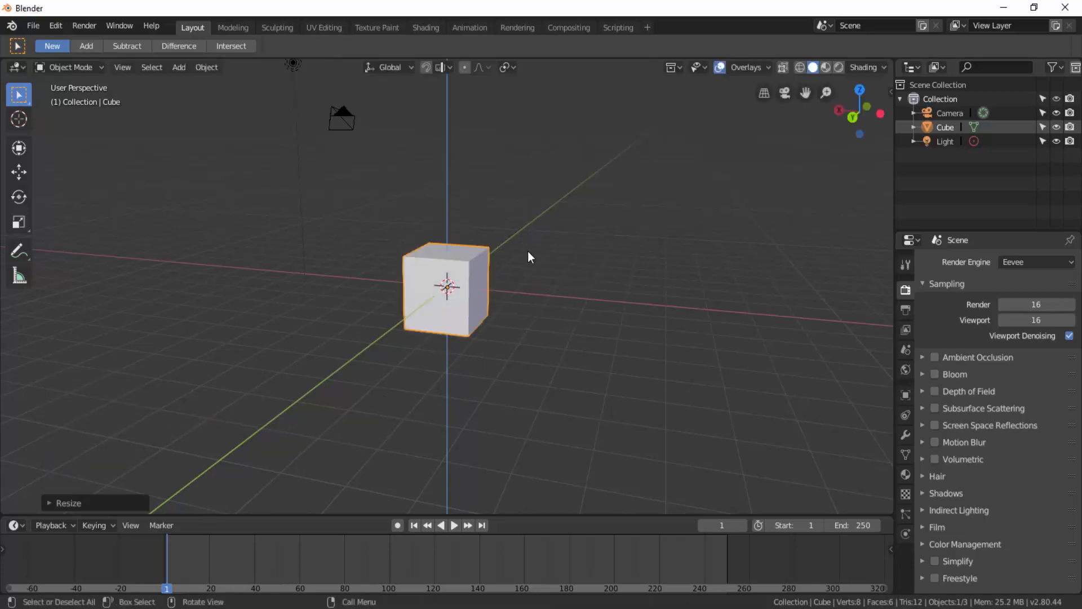
pyautogui.press('s')
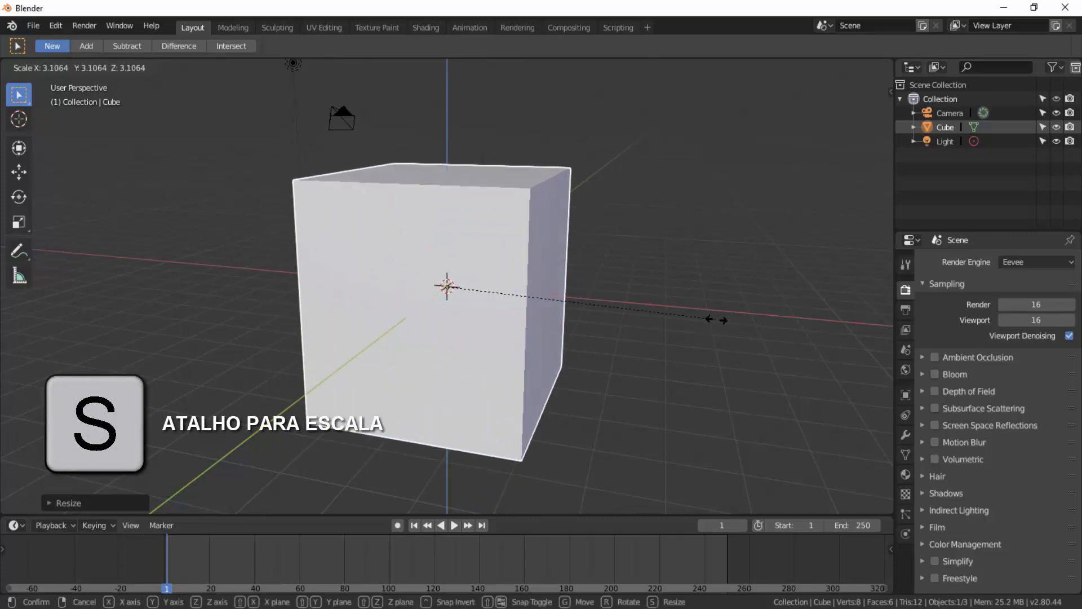
pyautogui.press('Escape')
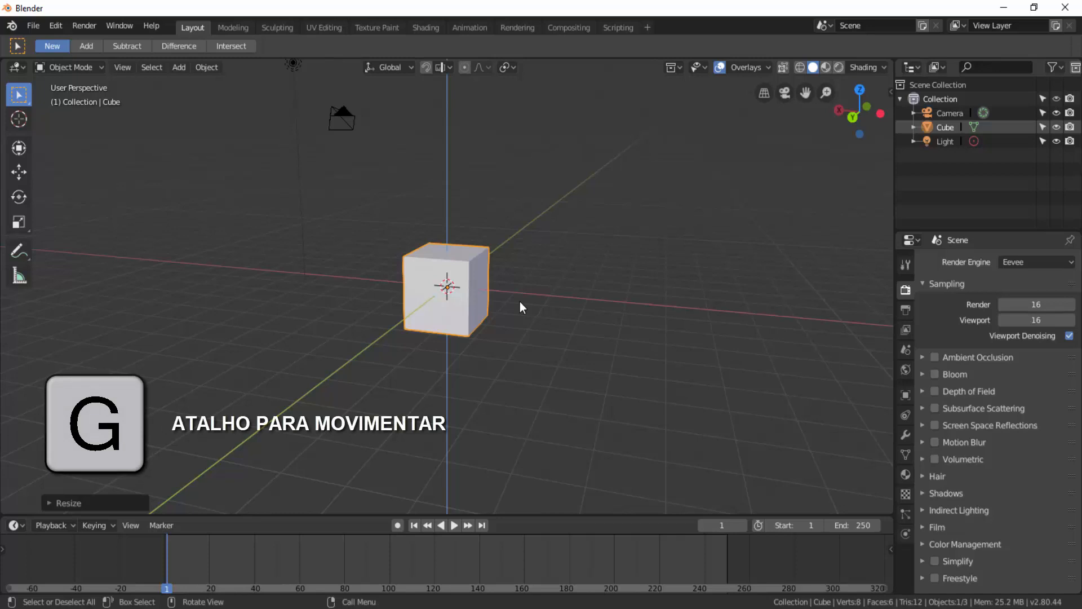
# Try a free move of the cube followed by an unconstrained rotation, cancelling both
pyautogui.press('g')
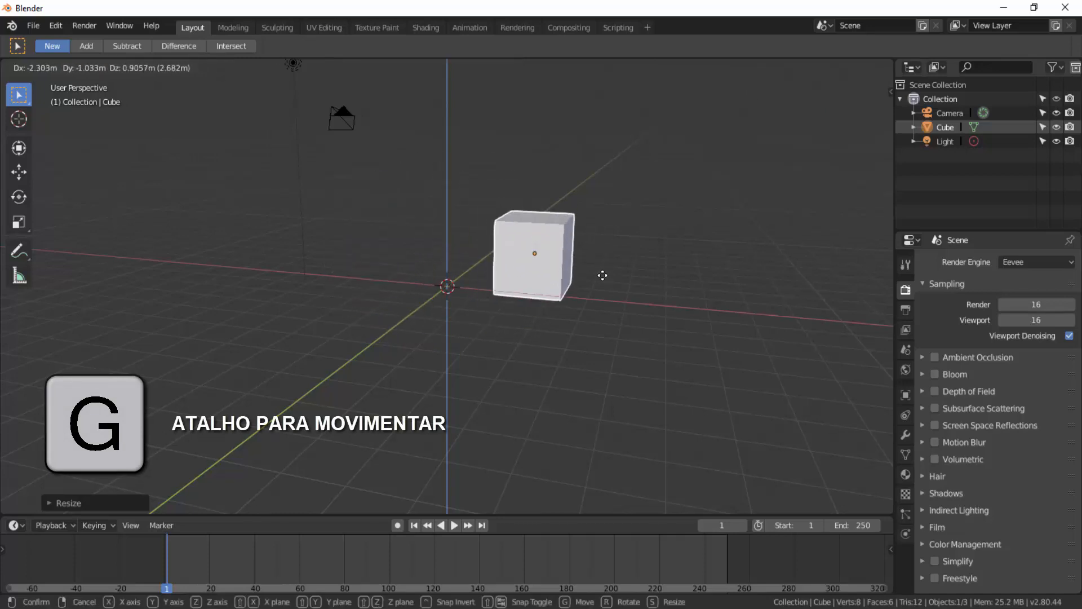
pyautogui.click(530, 302)
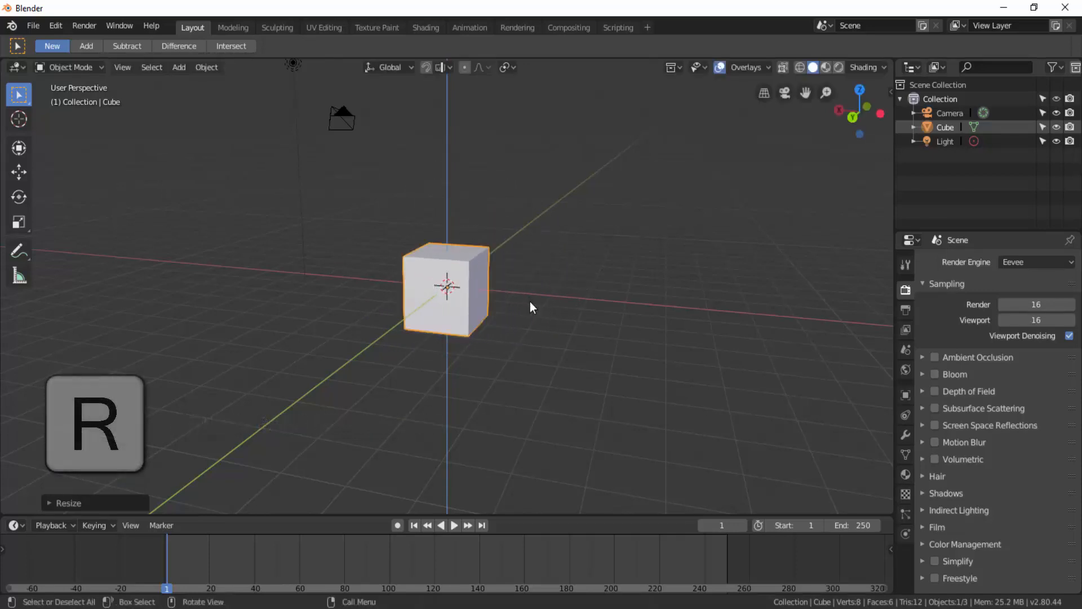
pyautogui.press('r')
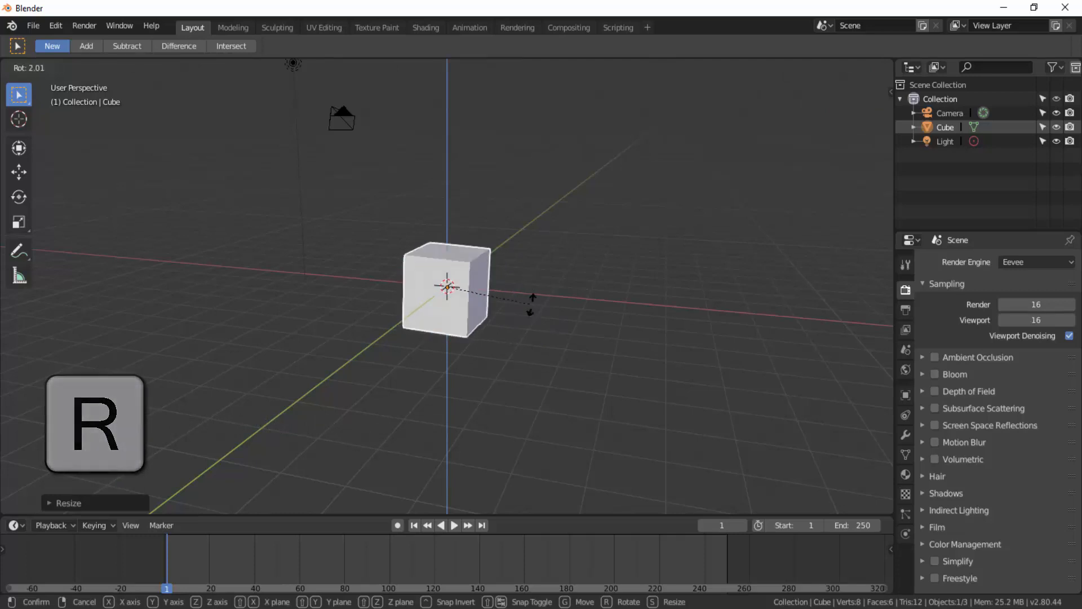
pyautogui.rightClick(539, 310)
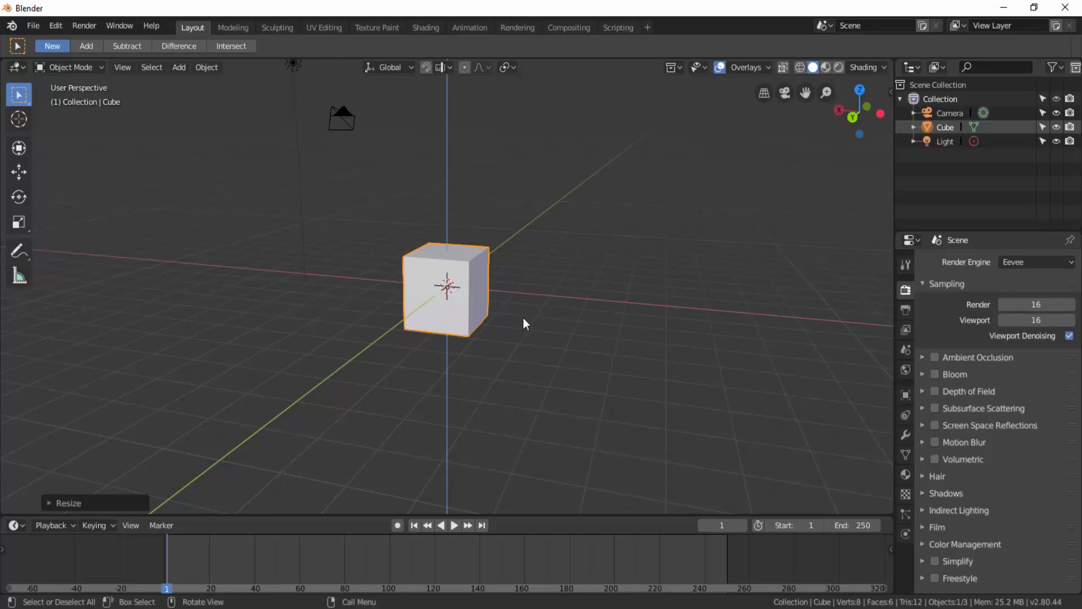
# Try rotating the cube about the global Y, Z and X axes in turn, cancelling each rotation
pyautogui.press('r')
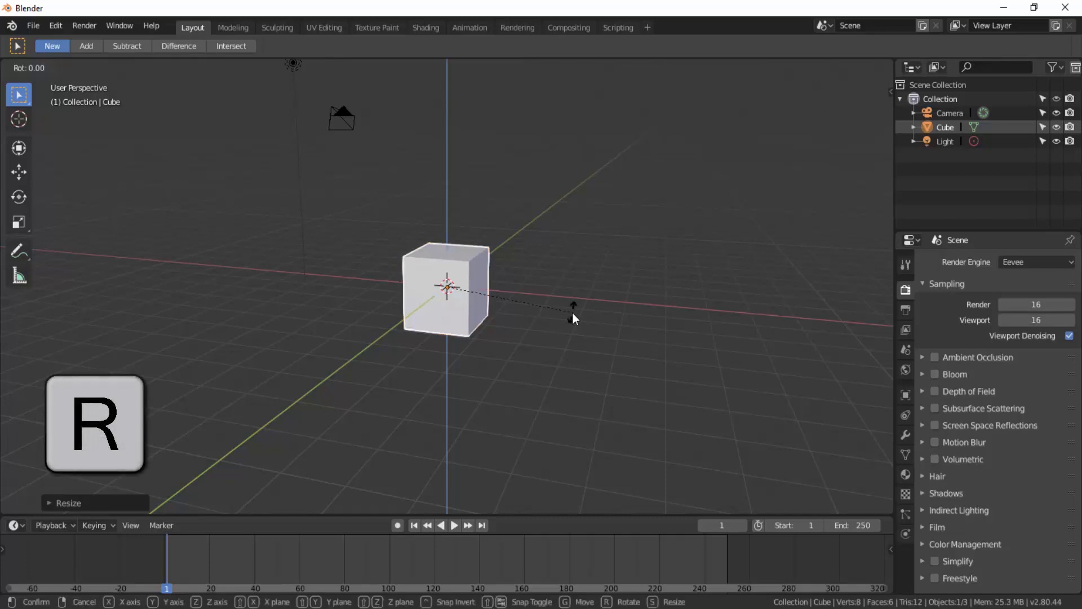
pyautogui.press('y')
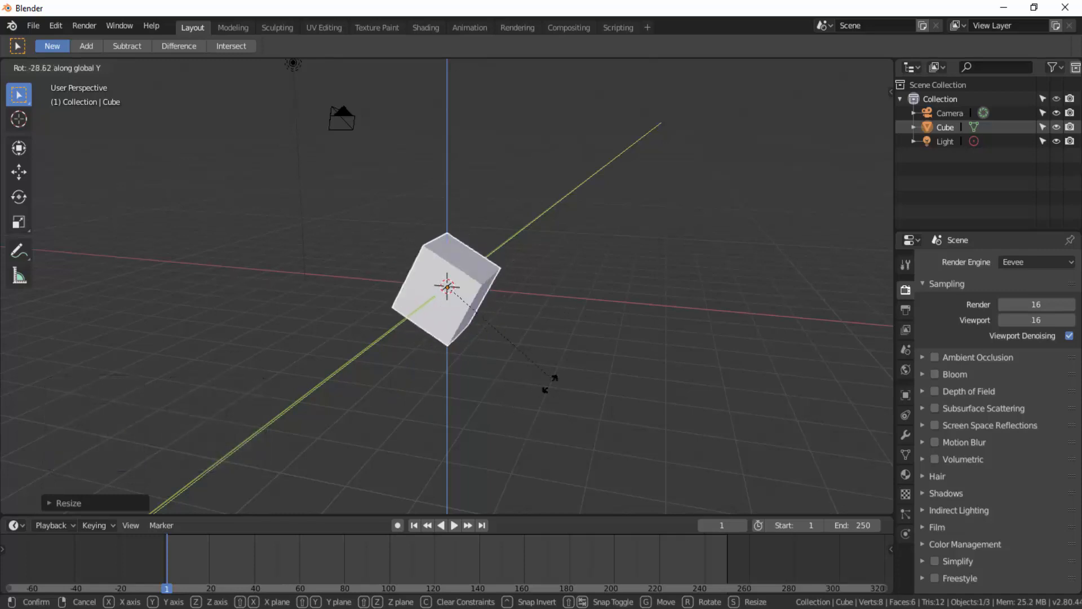
pyautogui.rightClick(512, 293)
pyautogui.press('r')
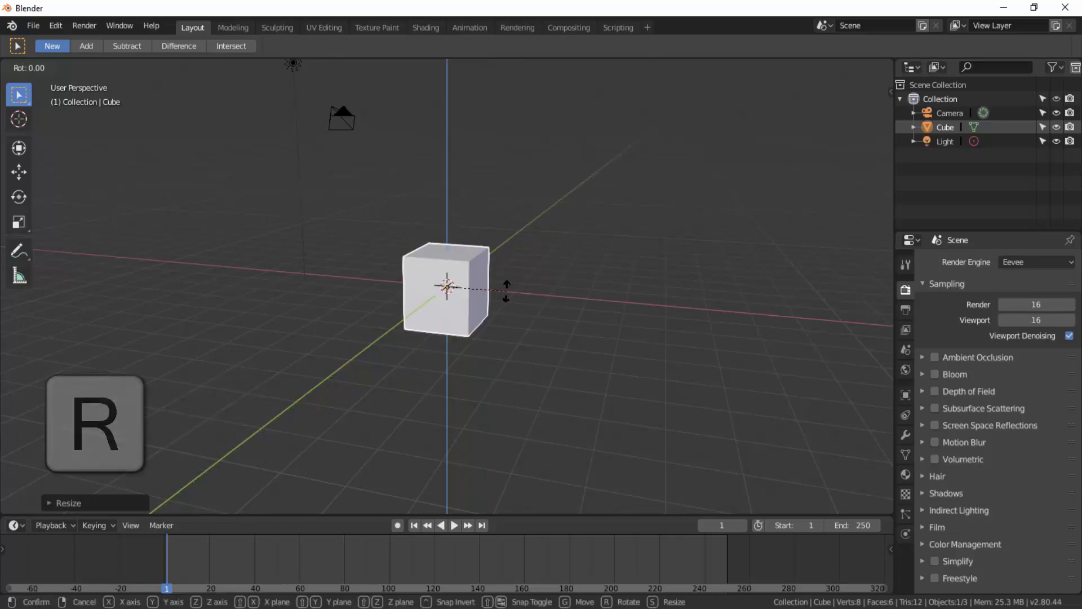
pyautogui.press('z')
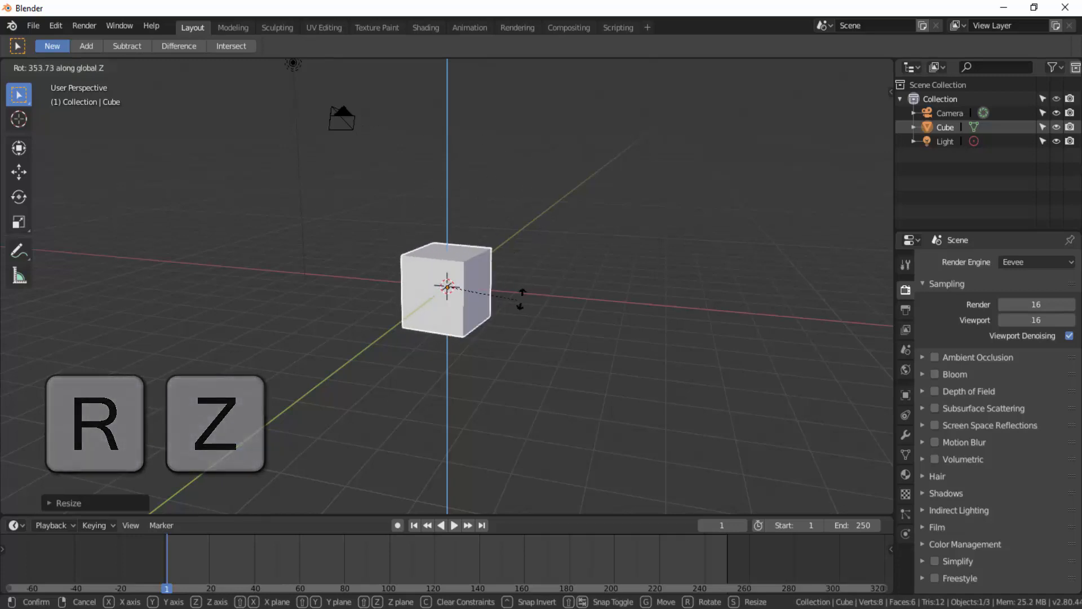
pyautogui.click(491, 309)
pyautogui.press('r')
pyautogui.press('x')
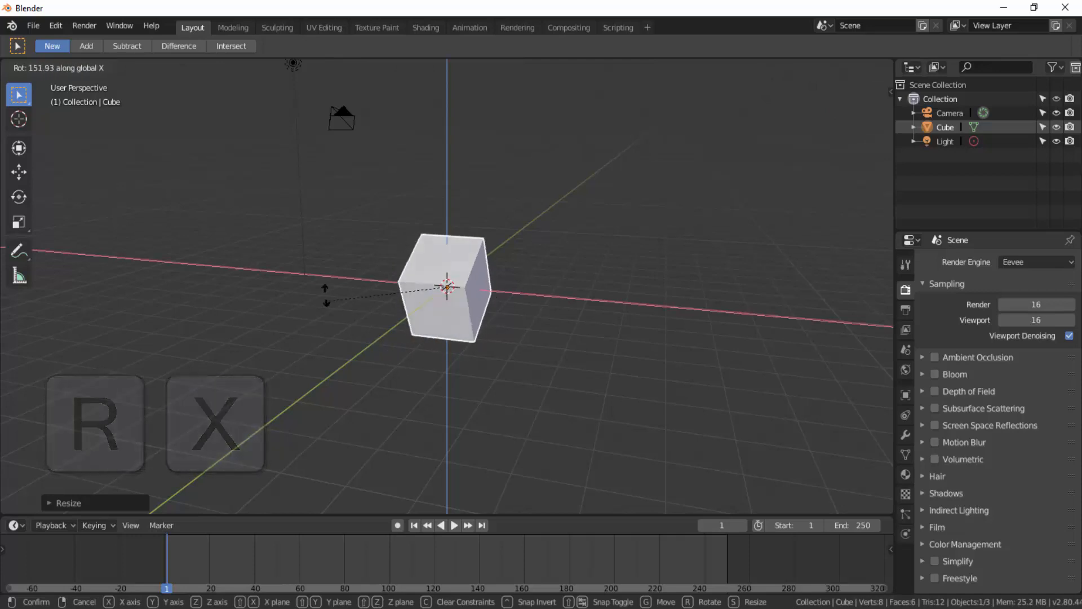
pyautogui.rightClick(406, 369)
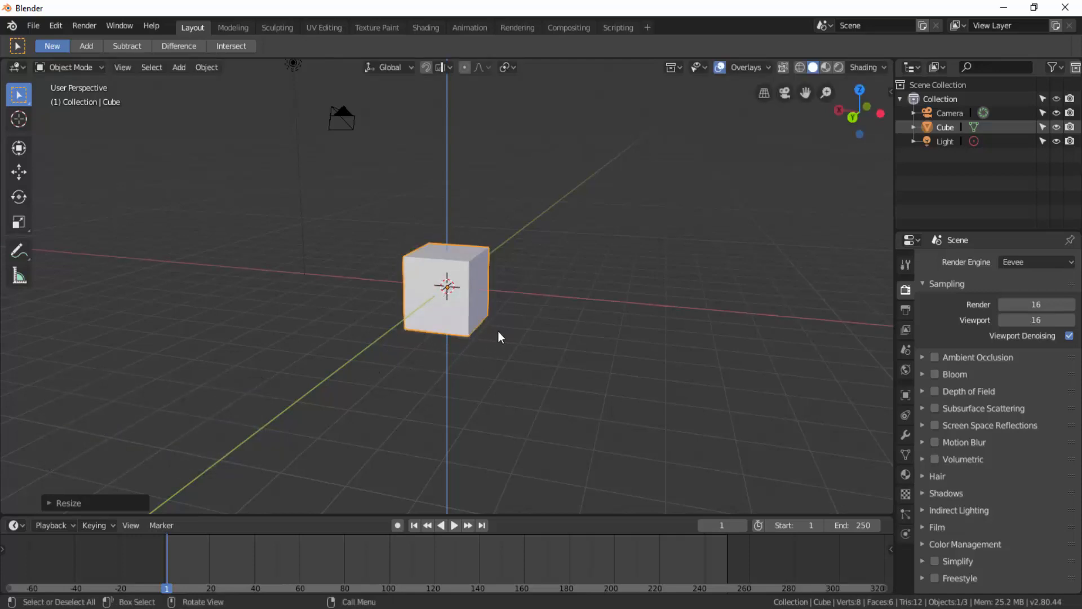
# Try stretching the cube along the global X axis, and cancel the scaling
pyautogui.press('s')
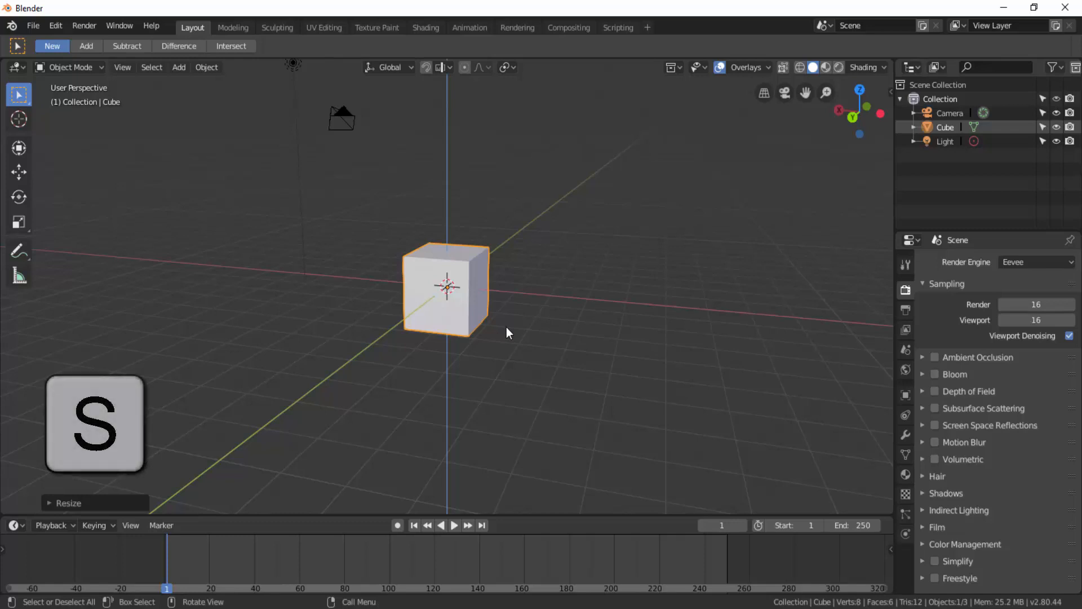
pyautogui.press('x')
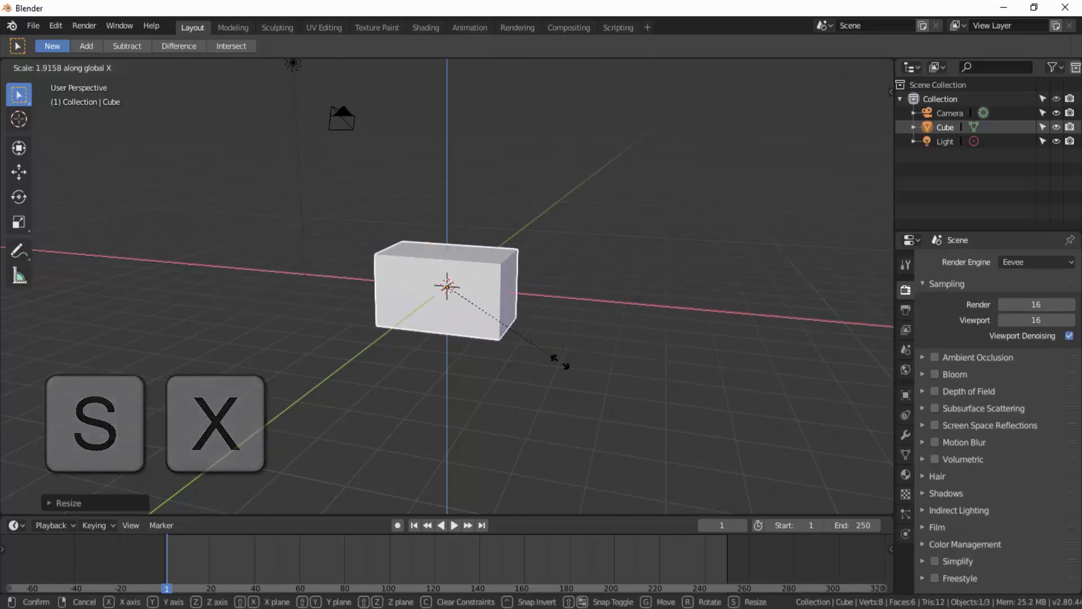
pyautogui.rightClick(621, 379)
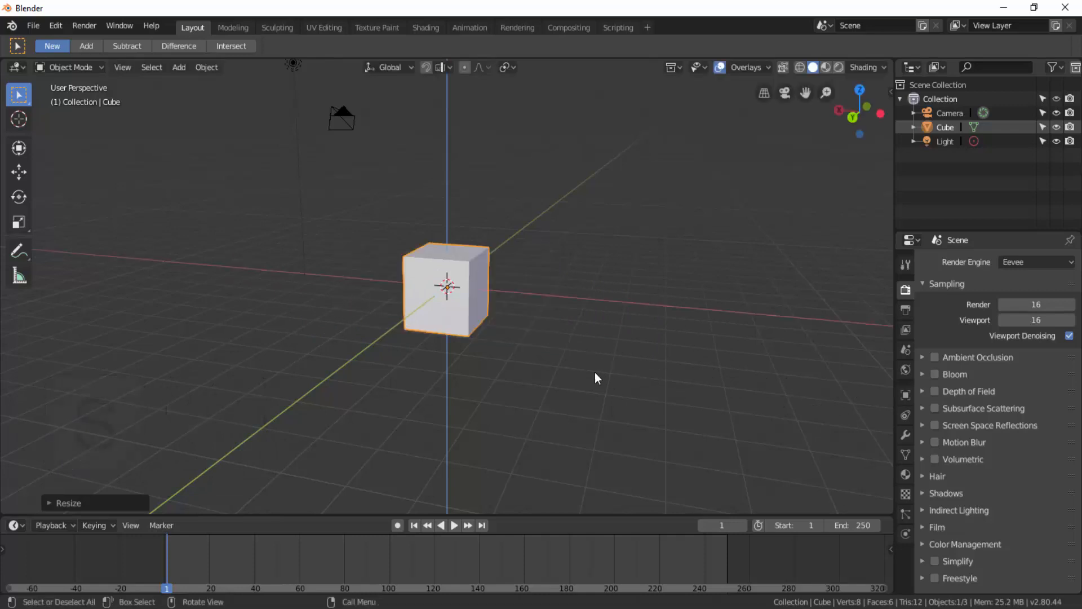
# Try stretching the cube along the global Y axis and along the global Z axis, cancelling each scaling
pyautogui.press('s')
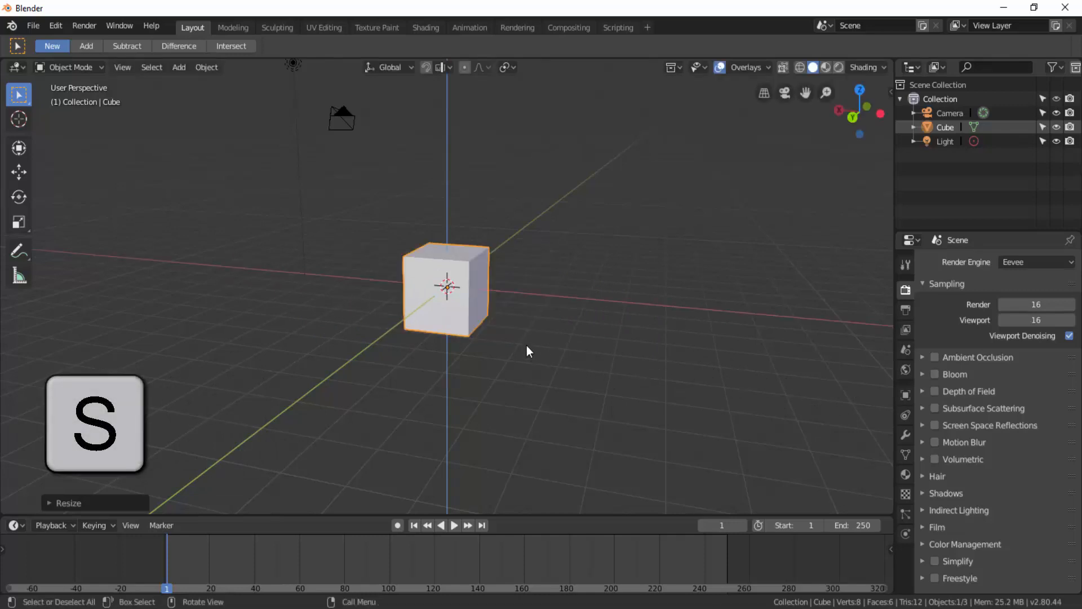
pyautogui.press('y')
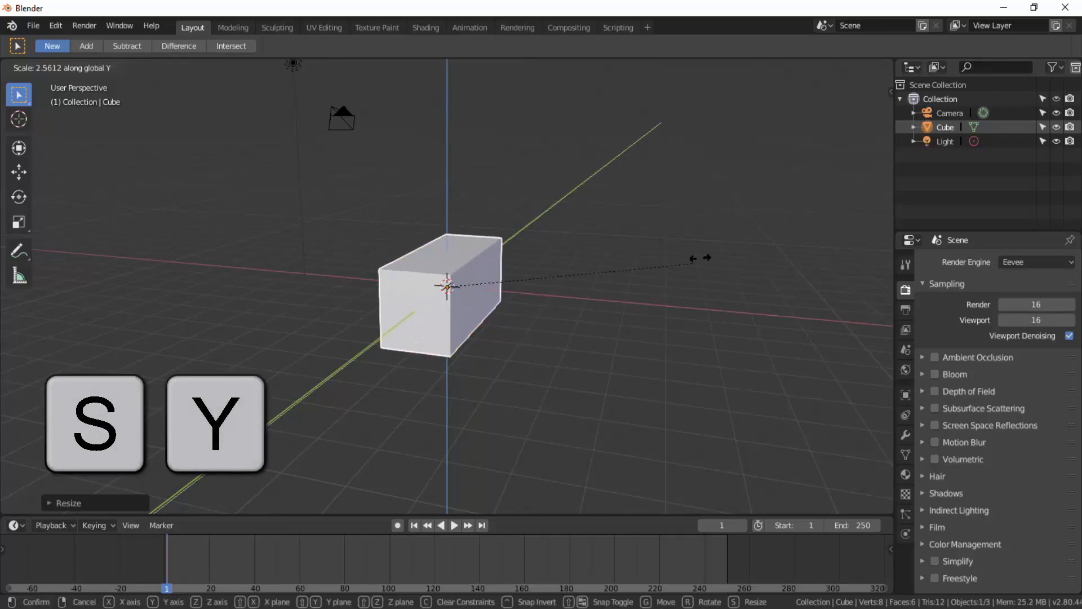
pyautogui.rightClick(592, 333)
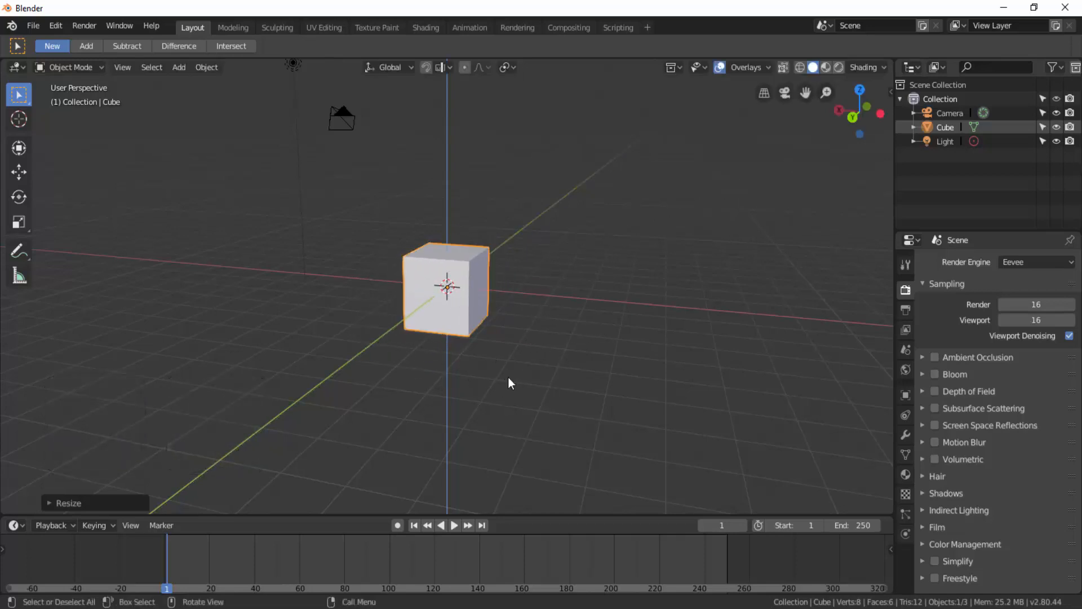
pyautogui.press('s')
pyautogui.press('z')
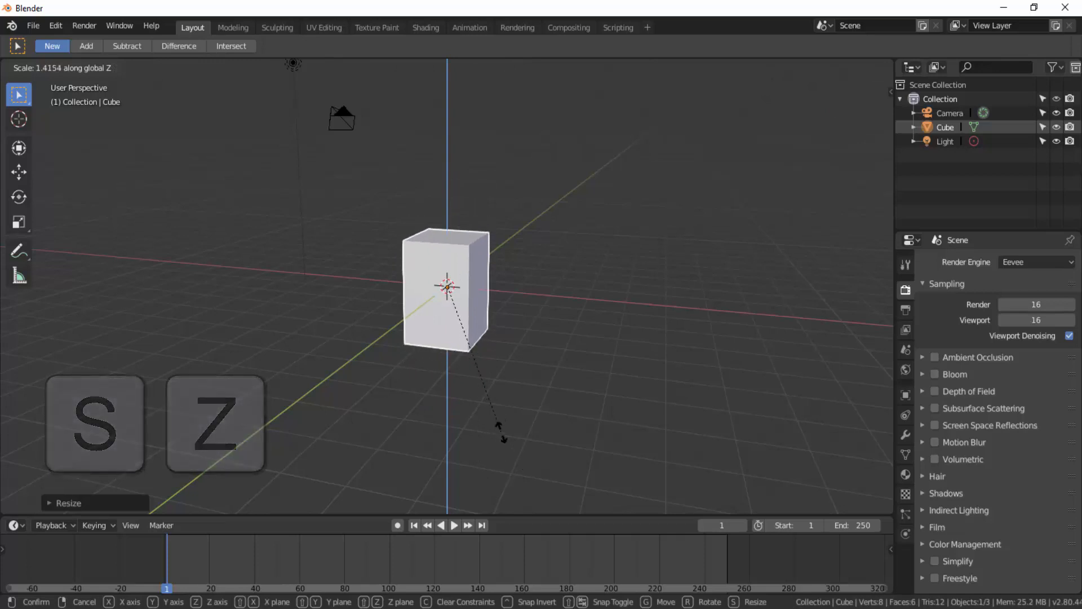
pyautogui.rightClick(467, 402)
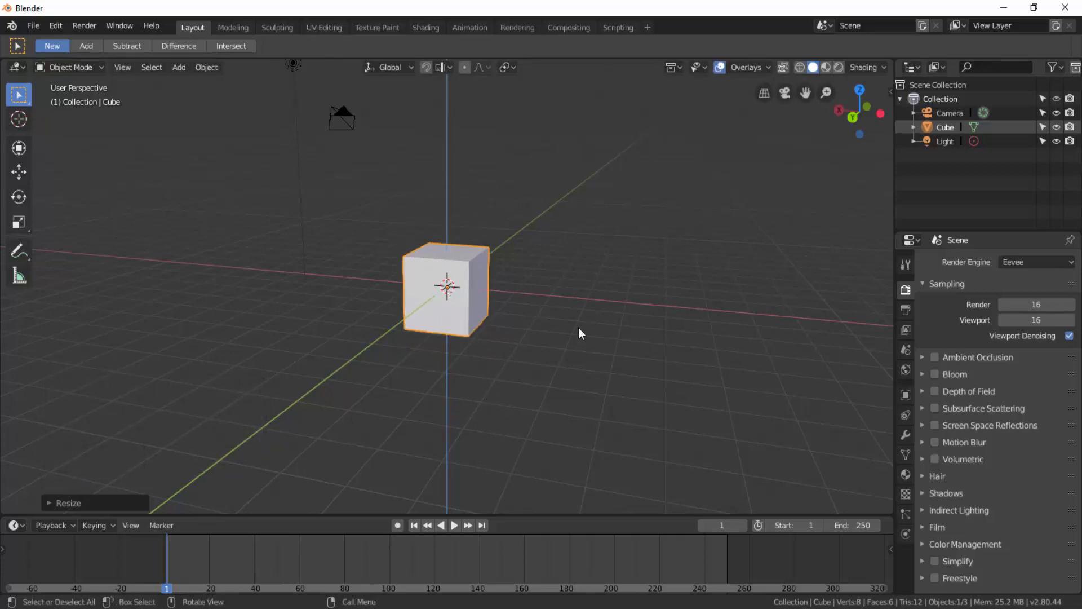
# Try moving the cube along the global X, Y and Z axes in turn, cancelling each move
pyautogui.press('g')
pyautogui.press('x')
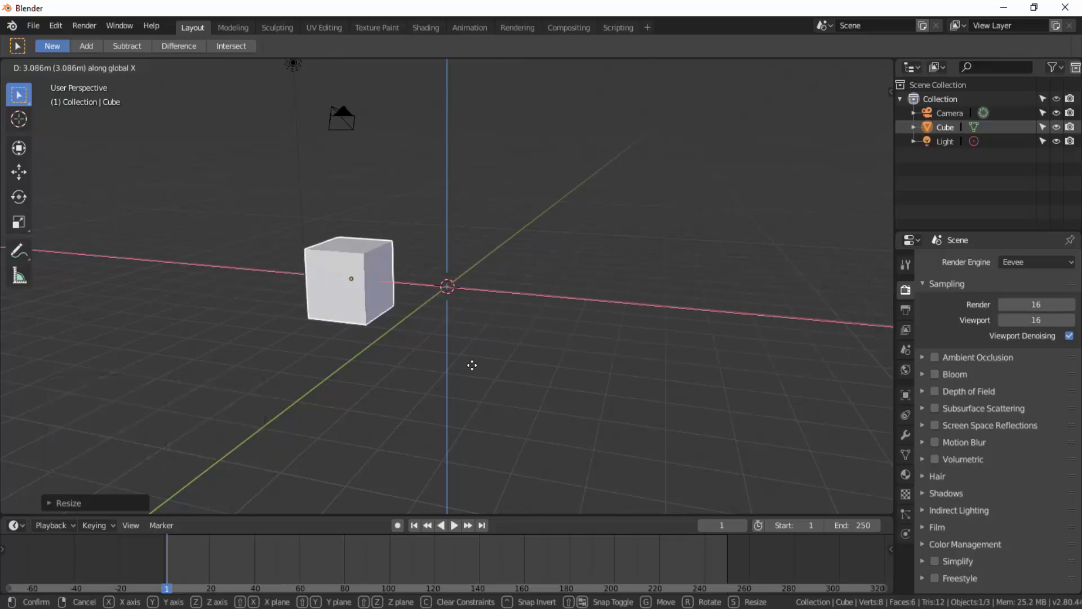
pyautogui.rightClick(521, 388)
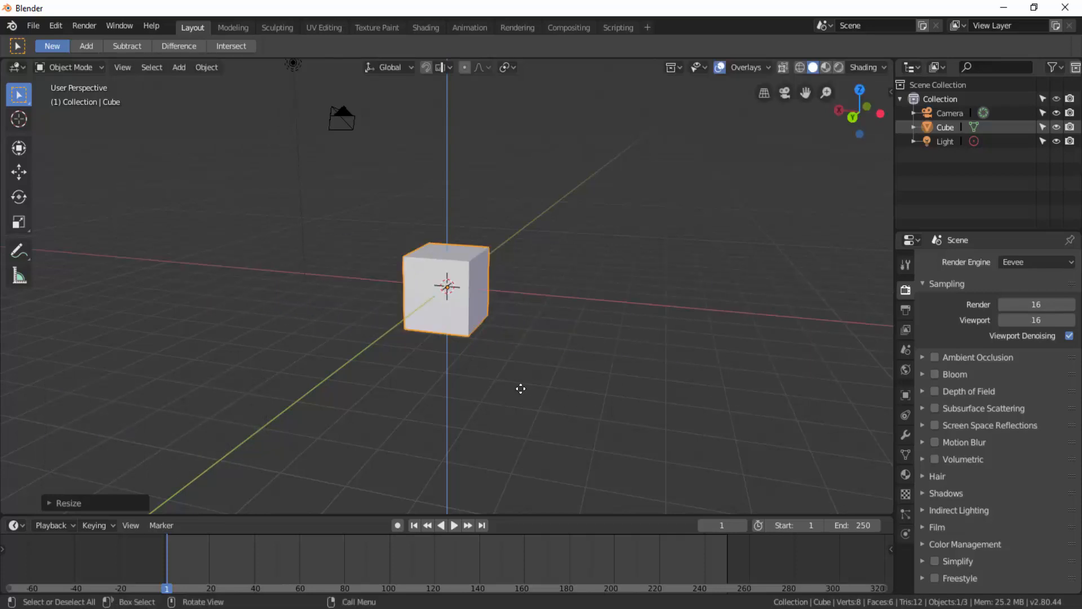
pyautogui.press('g')
pyautogui.press('y')
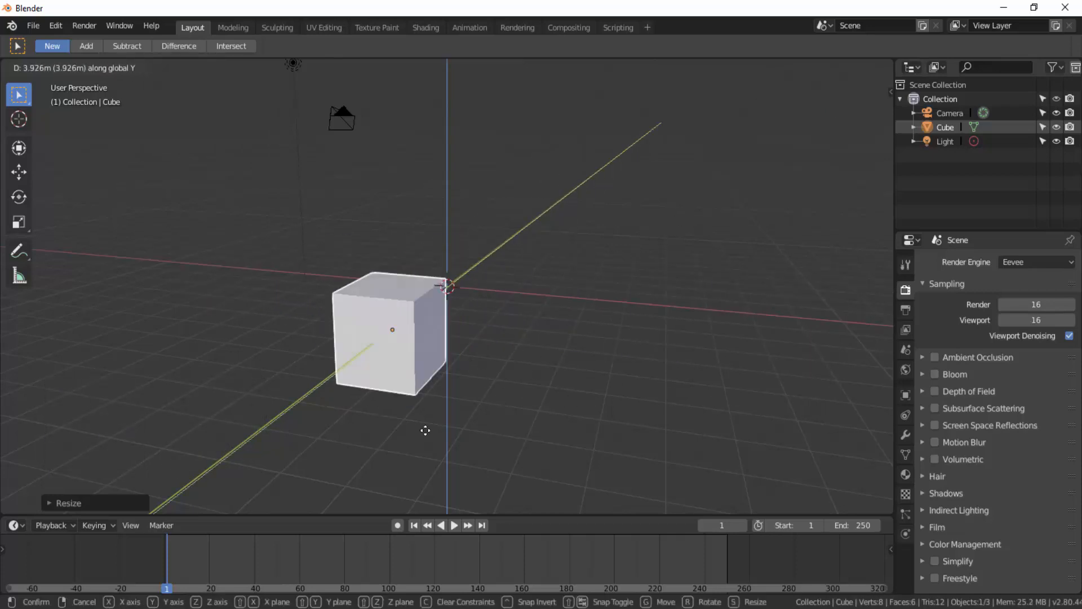
pyautogui.rightClick(437, 415)
pyautogui.press('g')
pyautogui.press('z')
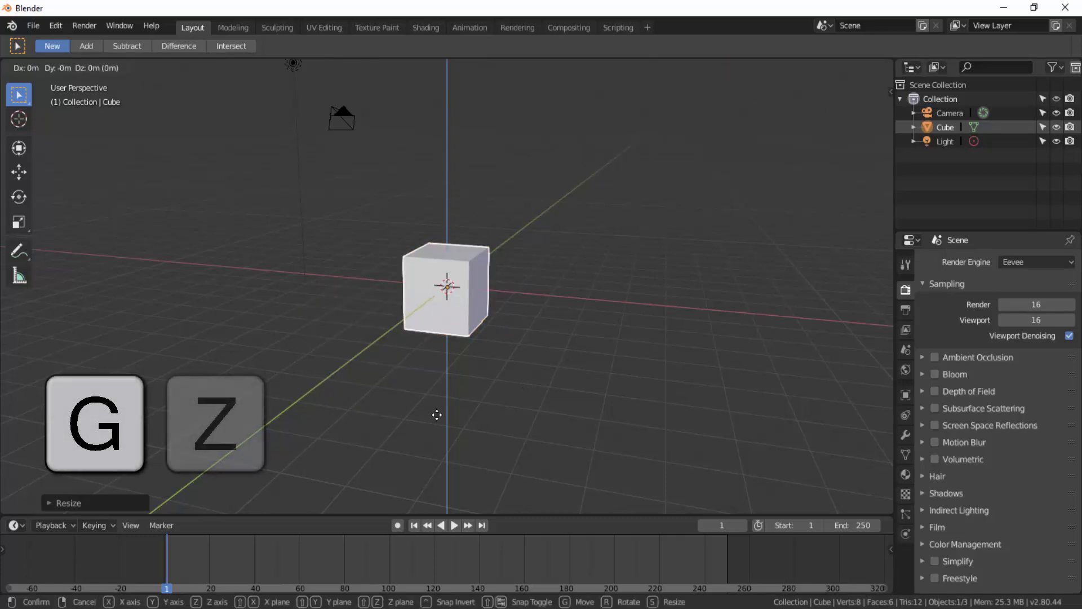
pyautogui.rightClick(591, 336)
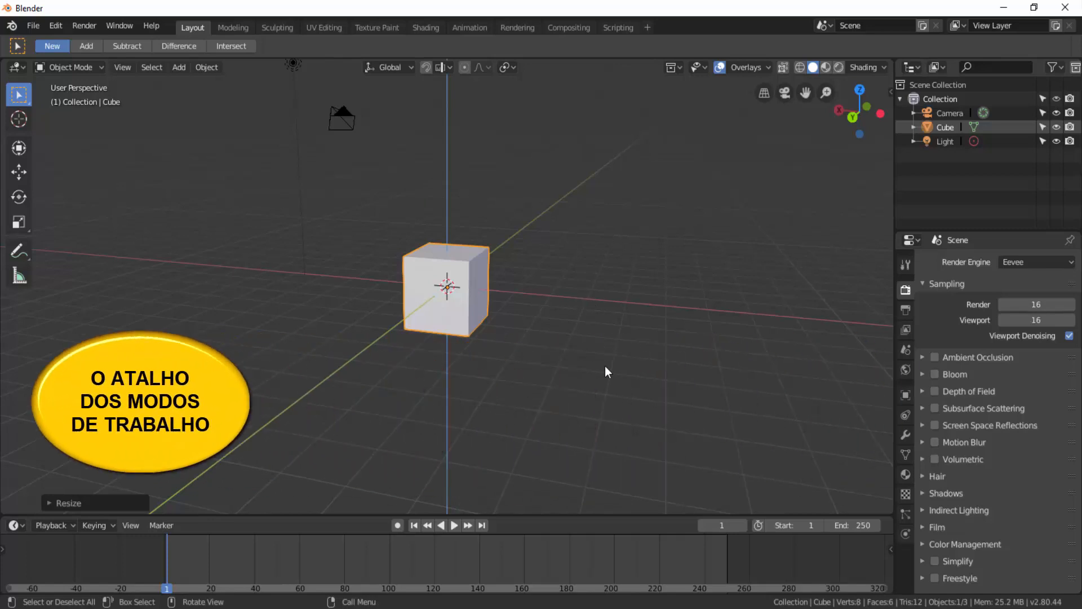
# Switch the cube from Object Mode to Edit Mode and return it to Object Mode
pyautogui.moveTo(607, 339); pyautogui.dragTo(562, 339, button='middle')
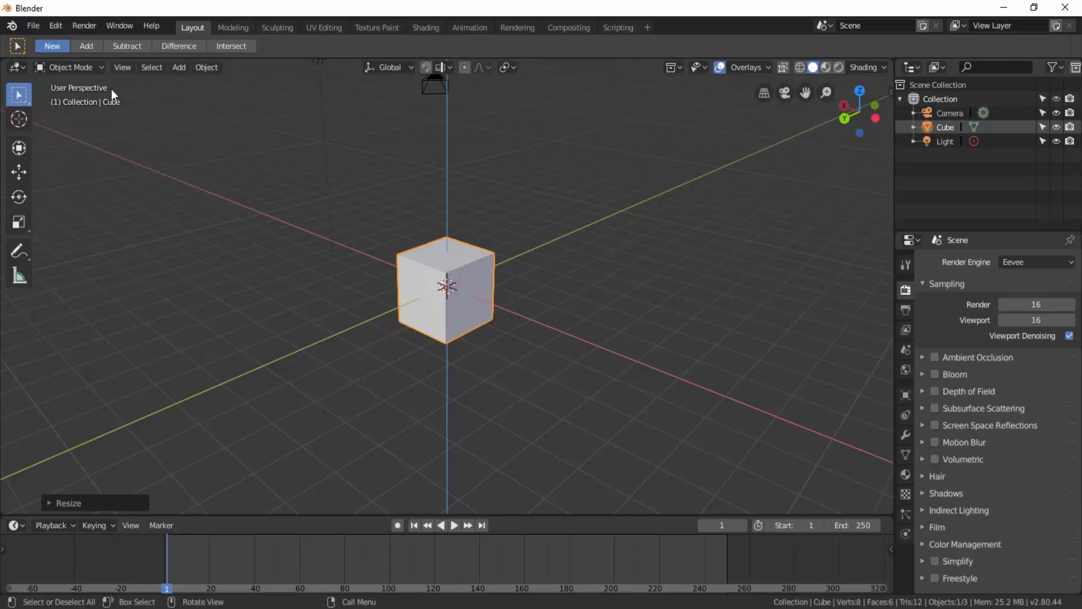
pyautogui.click(80, 64)
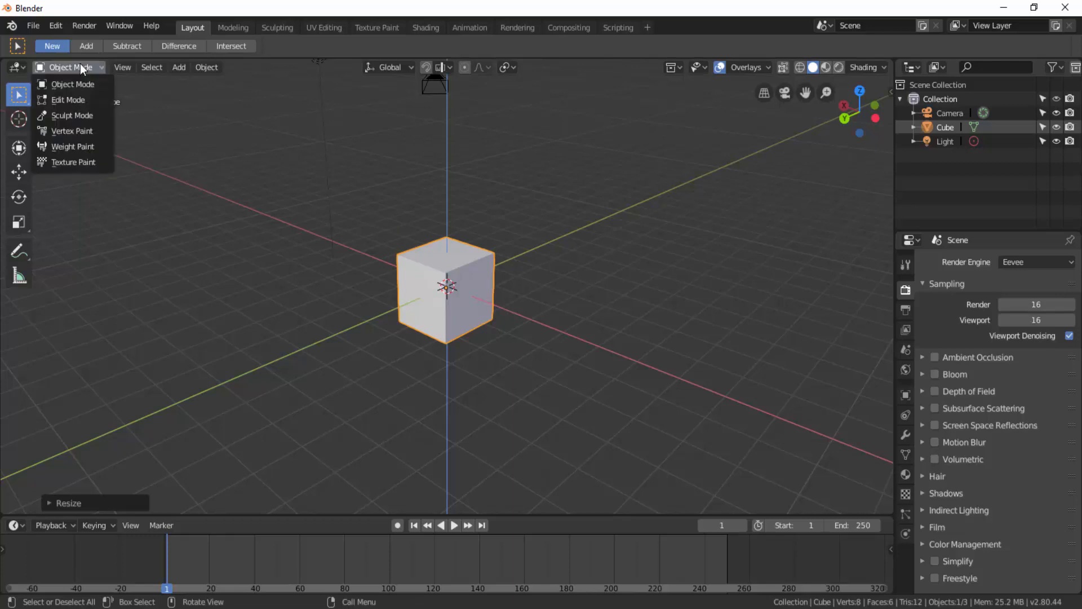
pyautogui.click(77, 99)
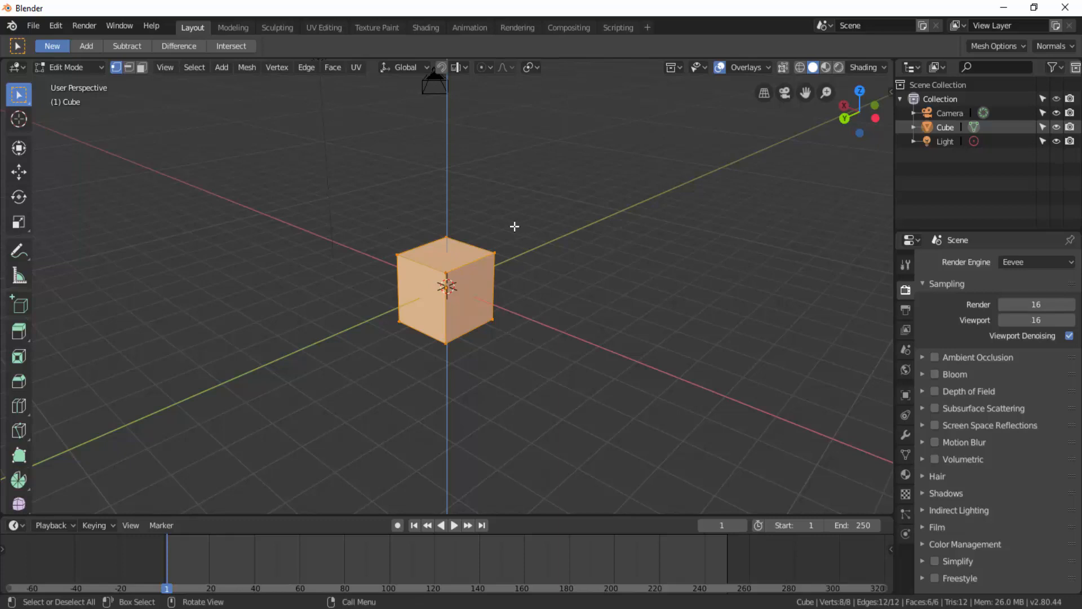
pyautogui.click(67, 67)
pyautogui.click(55, 84)
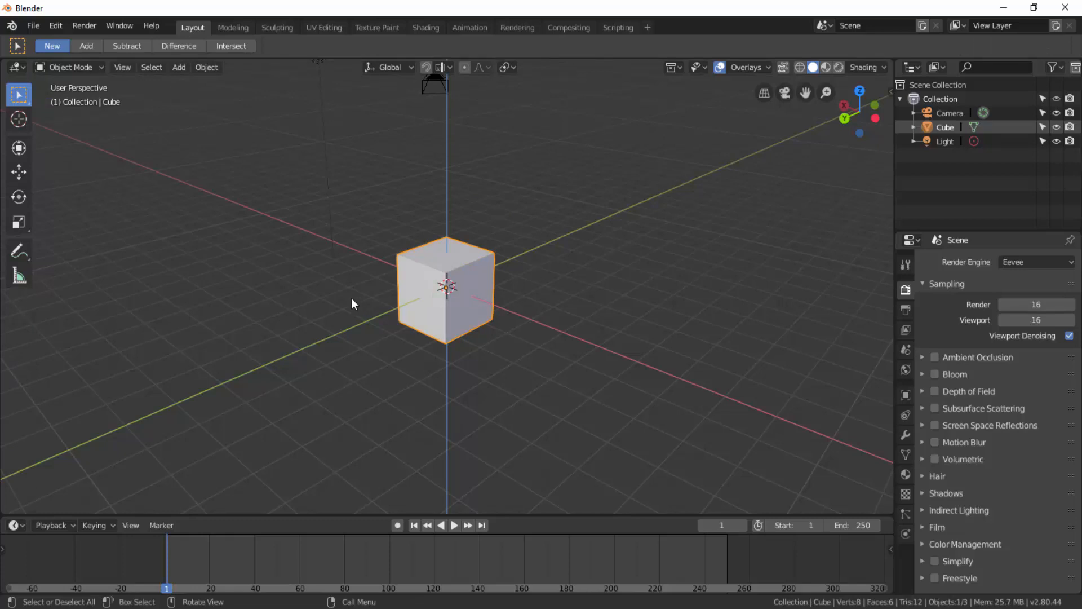
# Toggle the cube in and out of Edit Mode twice, and check the list of available modes without changing the mode
pyautogui.press('Tab')
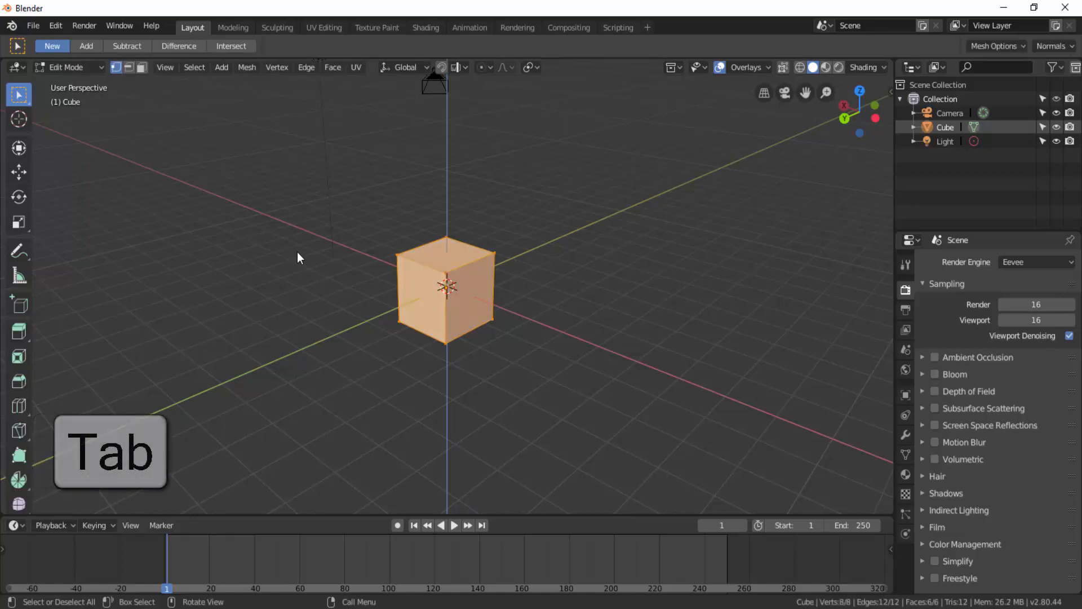
pyautogui.press('Tab')
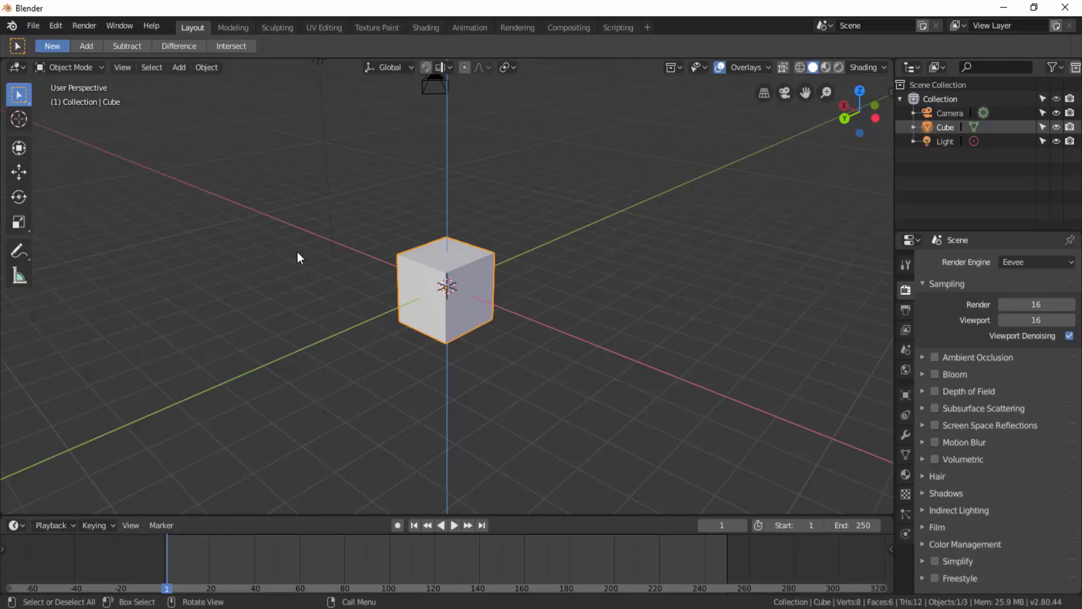
pyautogui.press('Tab')
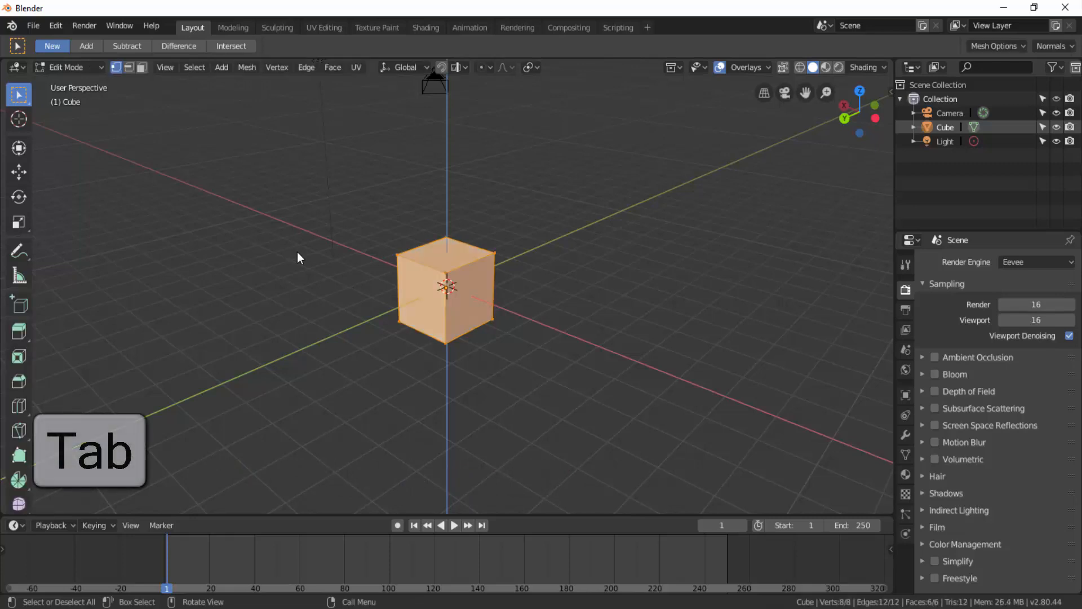
pyautogui.press('Tab')
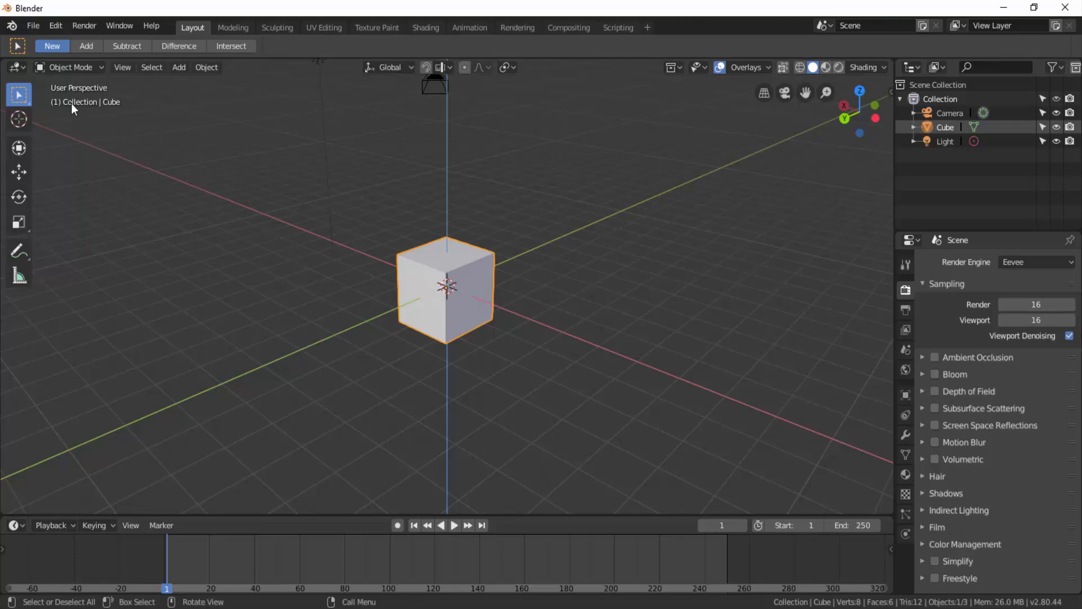
pyautogui.click(80, 67)
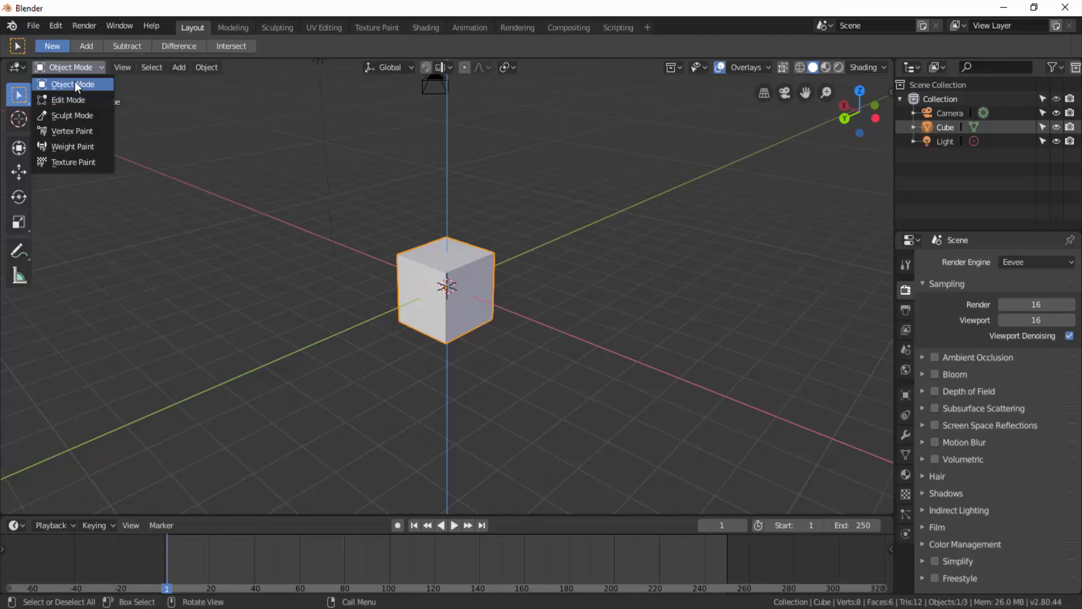
pyautogui.click(548, 227)
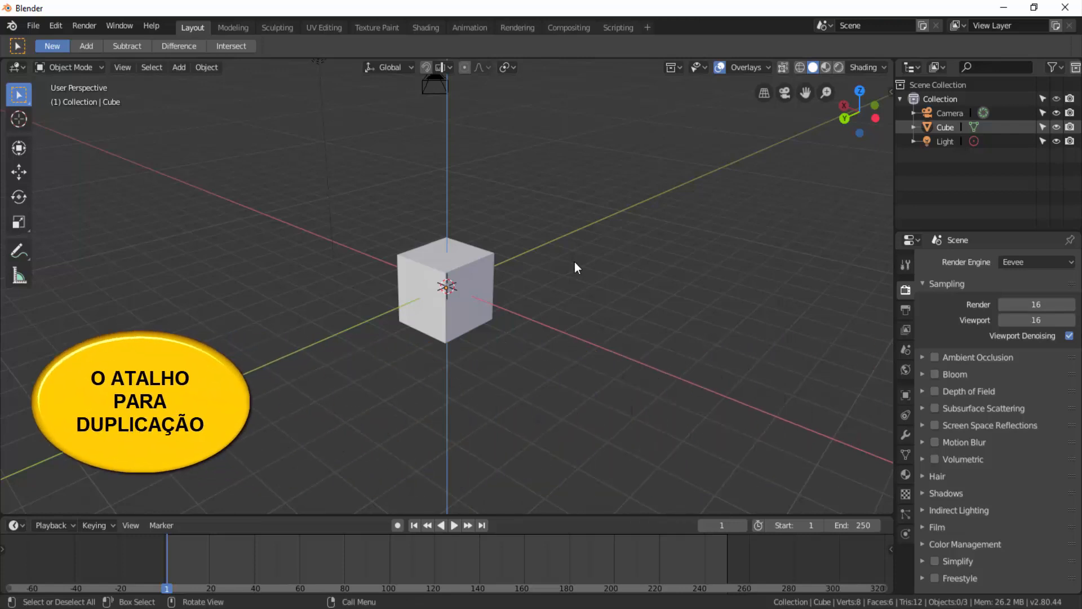
# Duplicate the cube, trying the copy's offset along the global Y, X and Z axes, and leave it at the original's position
pyautogui.click(428, 253)
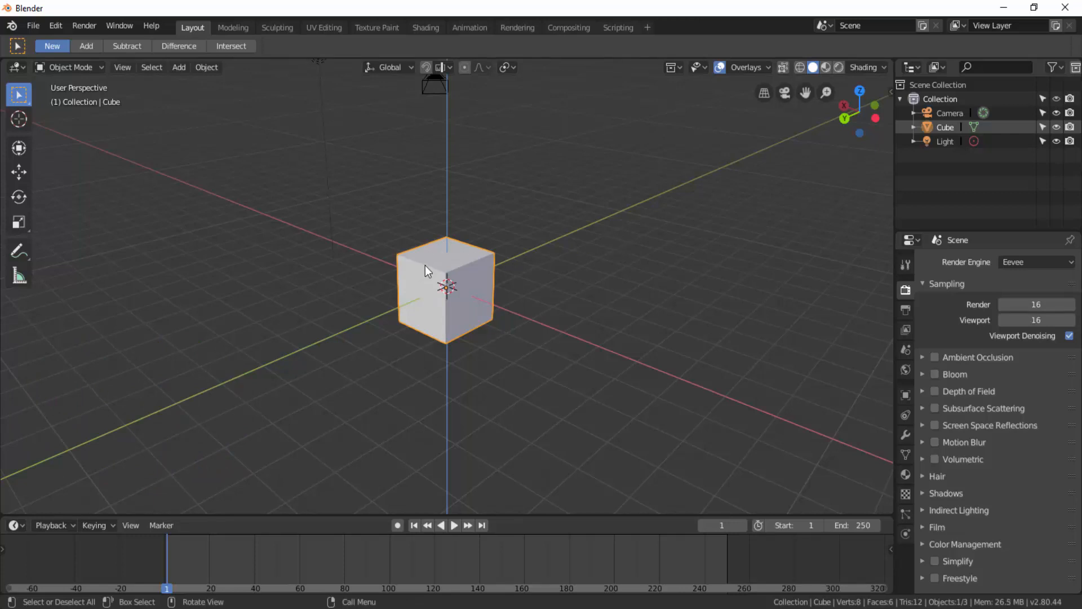
pyautogui.rightClick(682, 185)
pyautogui.rightClick(710, 188)
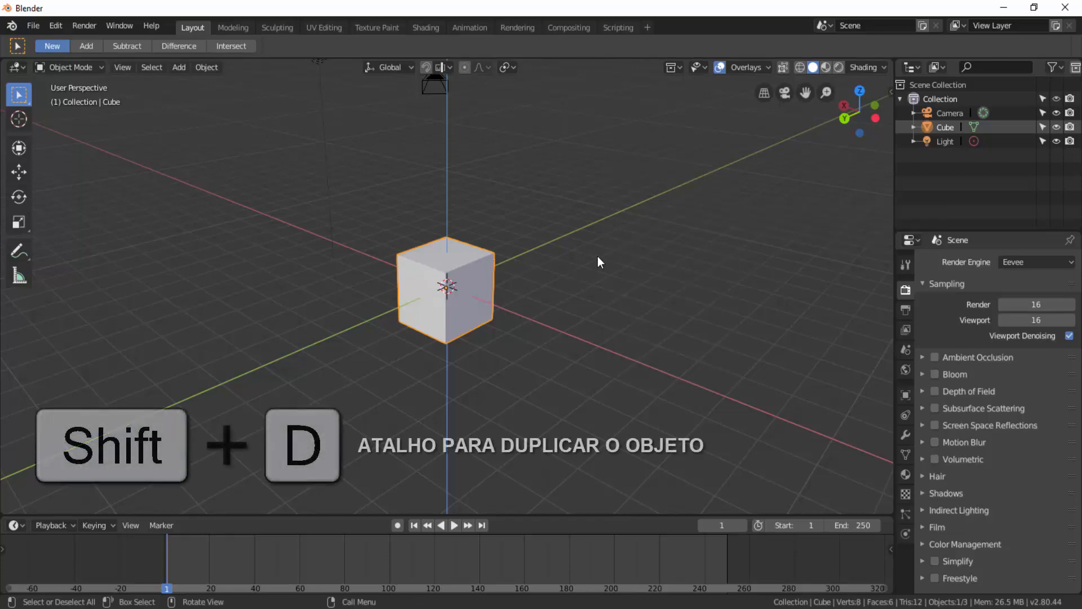
pyautogui.hotkey('shift', 'd')
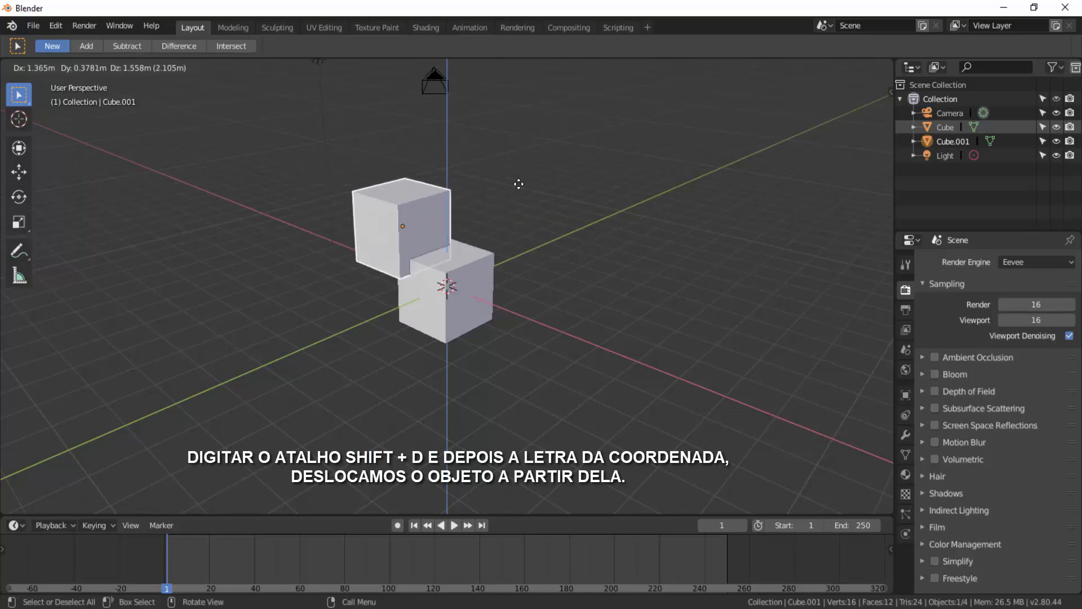
pyautogui.press('y')
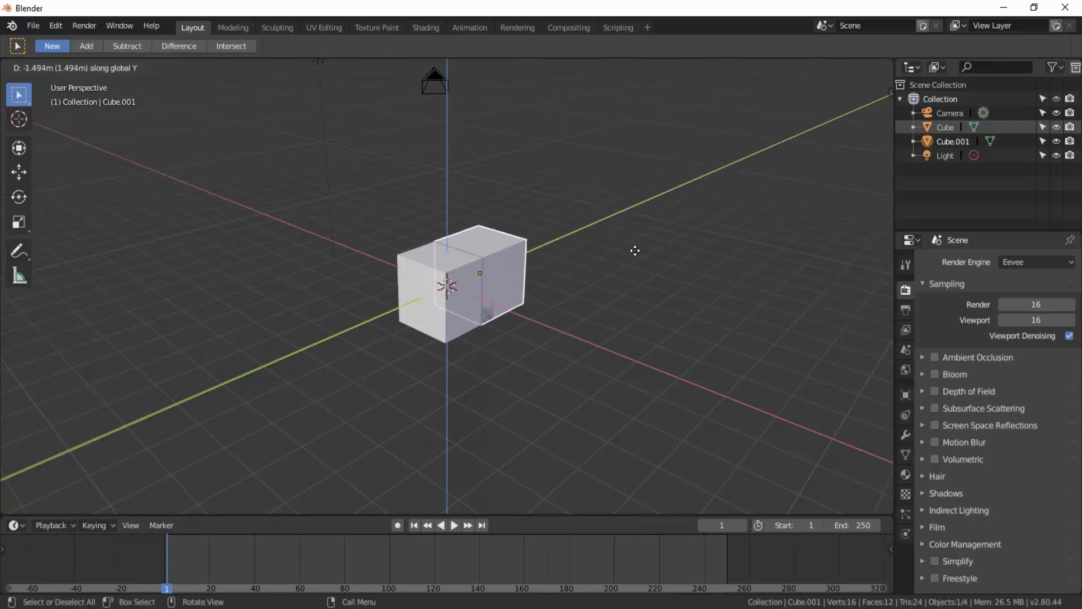
pyautogui.press('x')
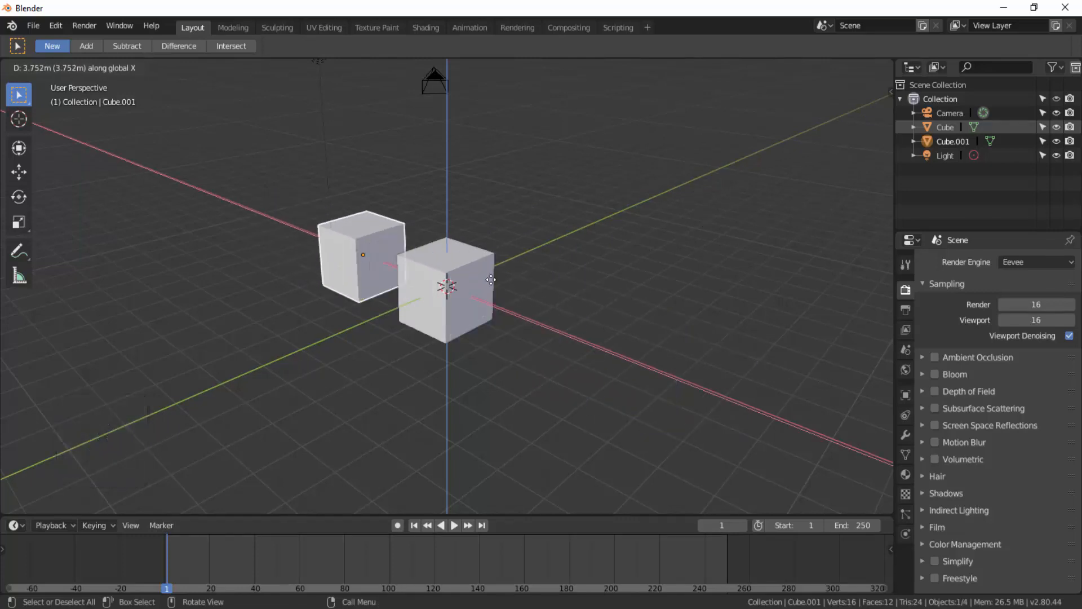
pyautogui.press('z')
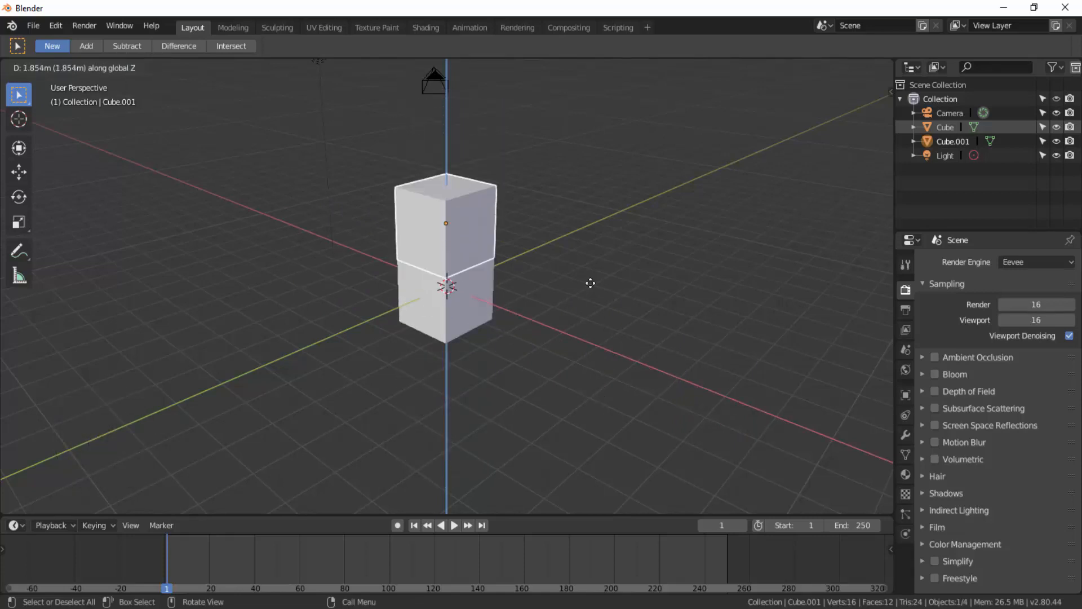
pyautogui.press('Escape')
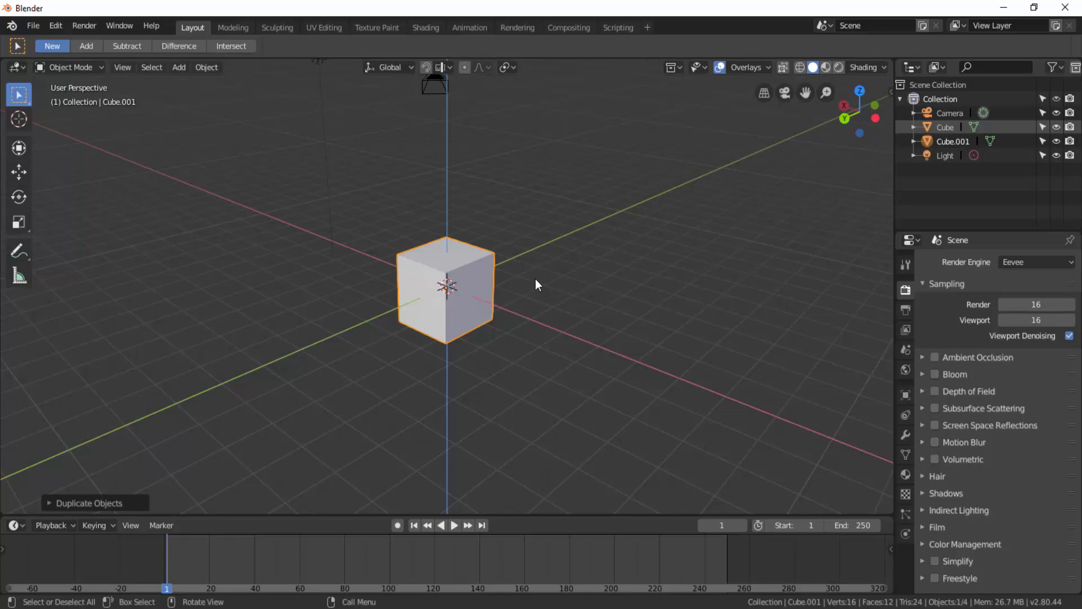
# Try moving the duplicate cube with the constraint switched between the global Y, X and Z axes, and cancel the move
pyautogui.press('g')
pyautogui.press('y')
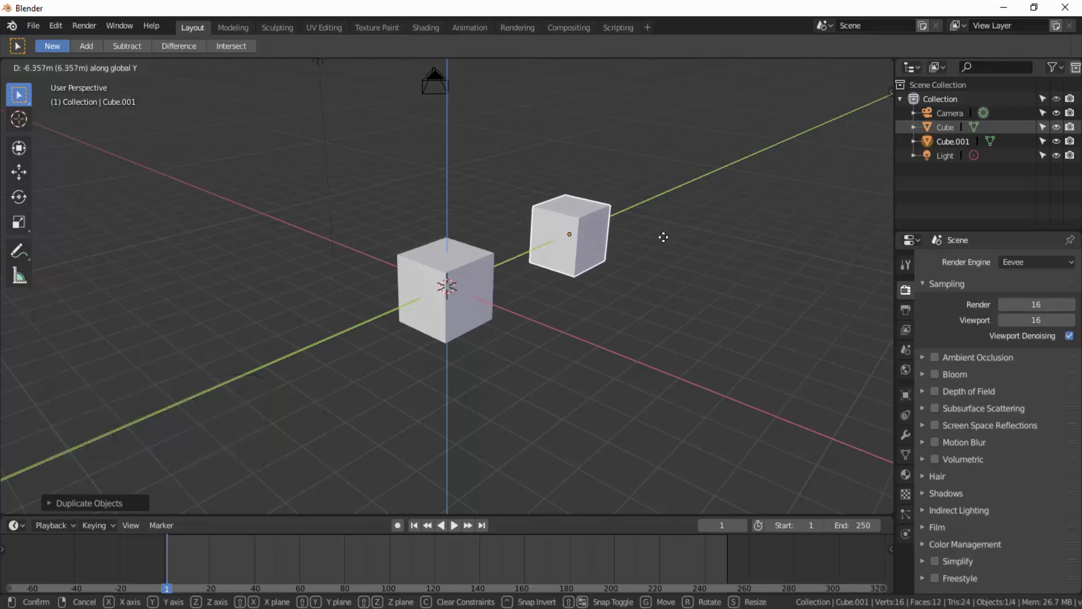
pyautogui.press('x')
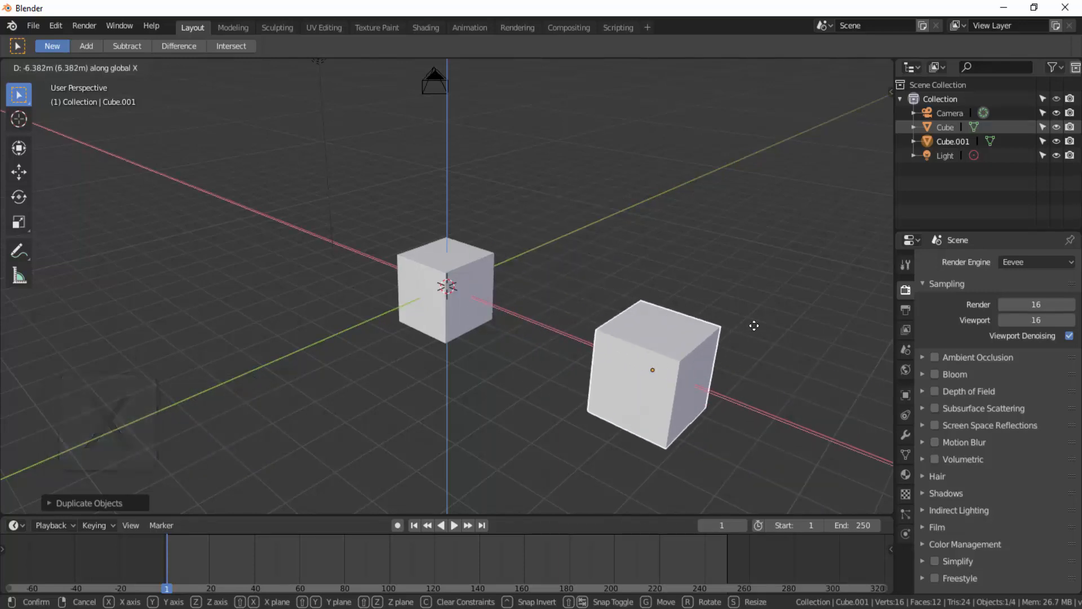
pyautogui.press('z')
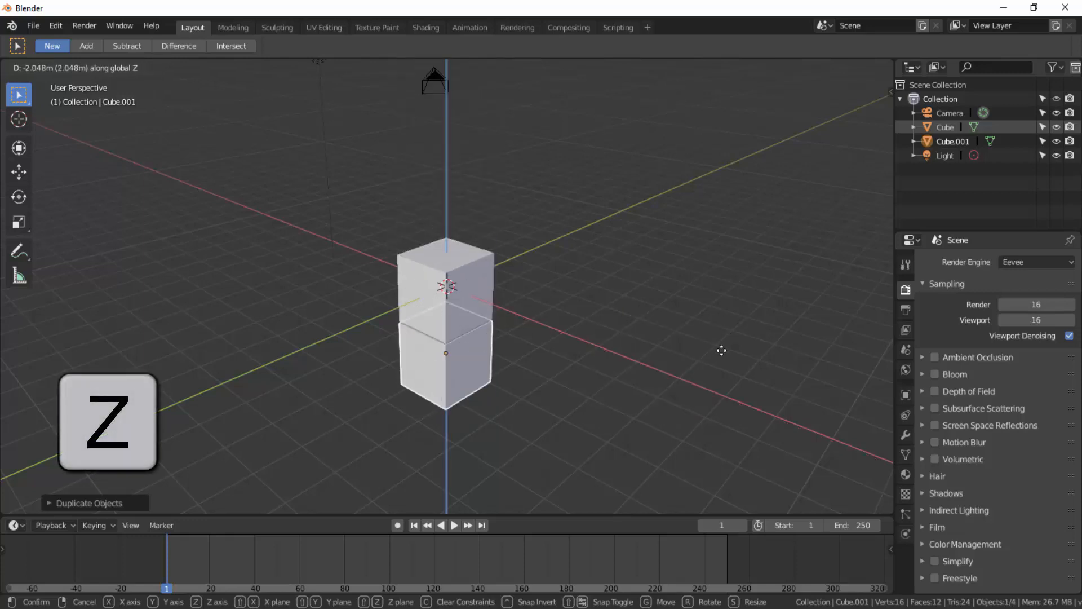
pyautogui.press('Escape')
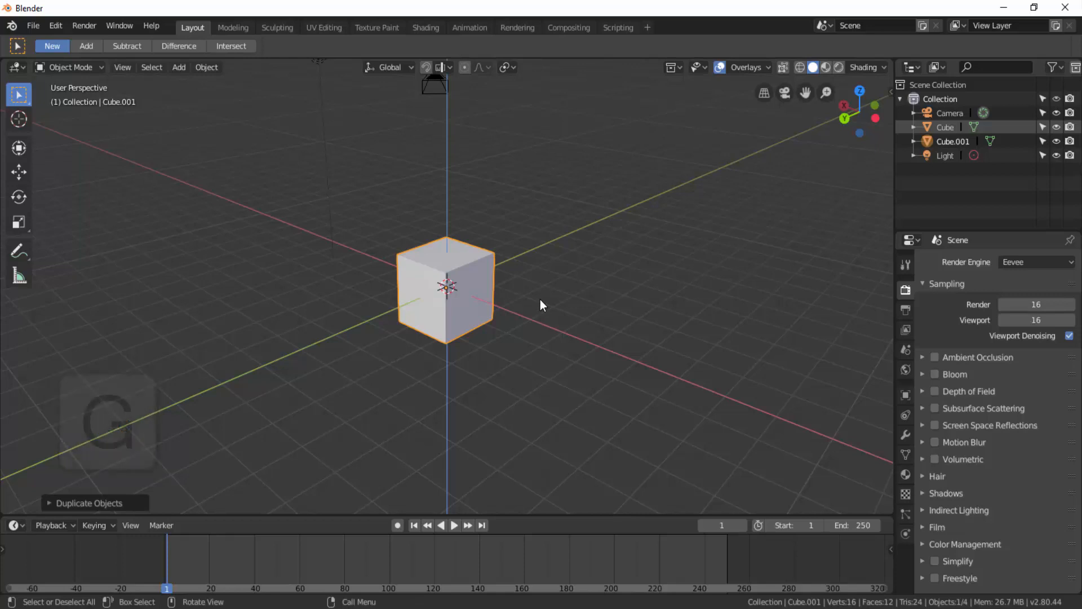
# Move the duplicate cube away from the original along the global X axis, and undo that move
pyautogui.press('g')
pyautogui.press('x')
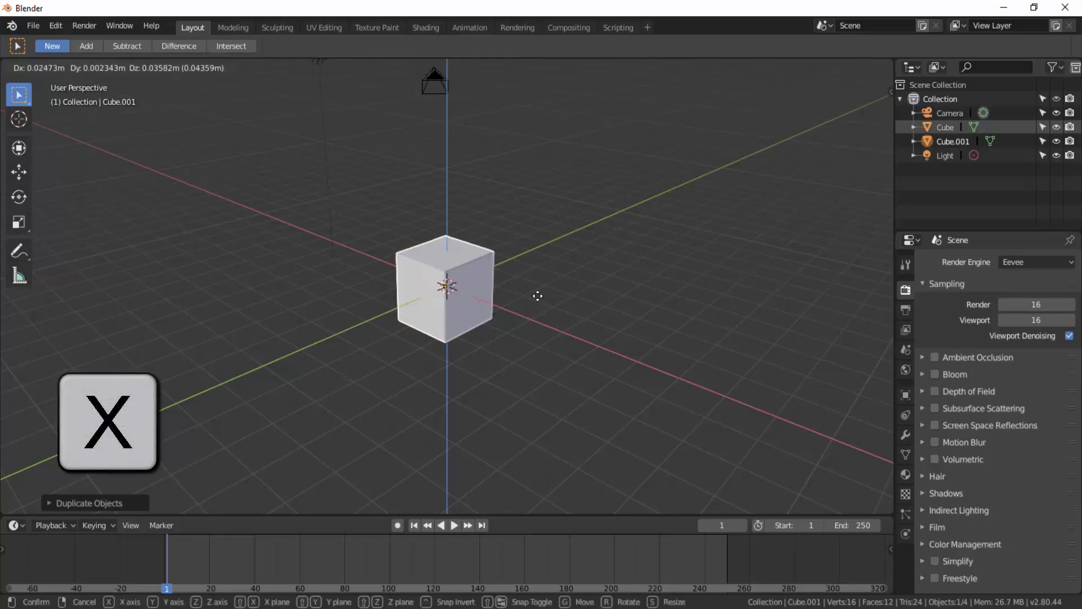
pyautogui.click(695, 314)
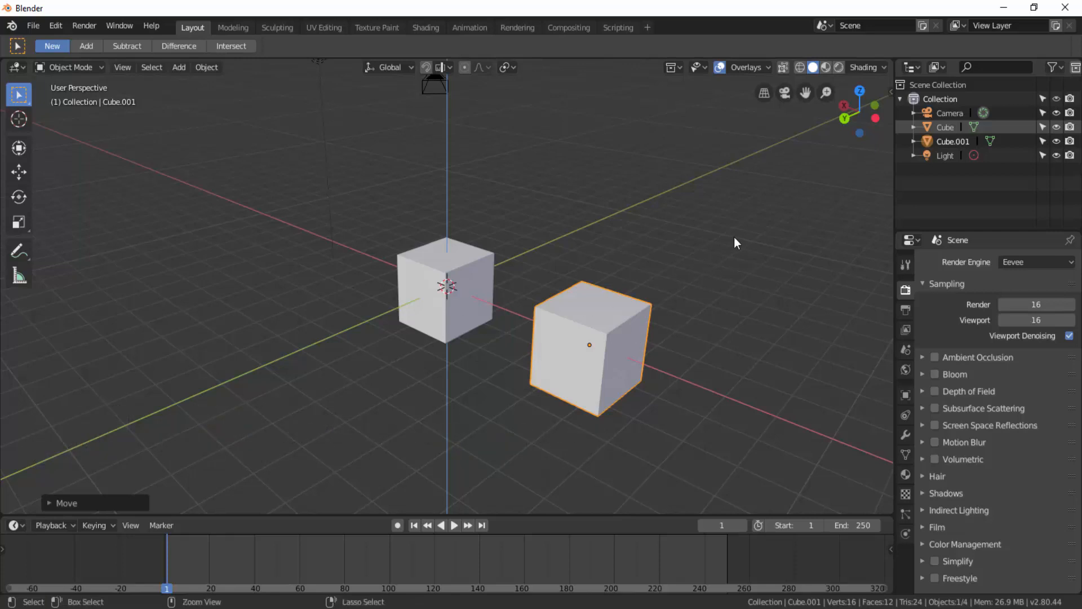
pyautogui.hotkey('ctrl', 'z')
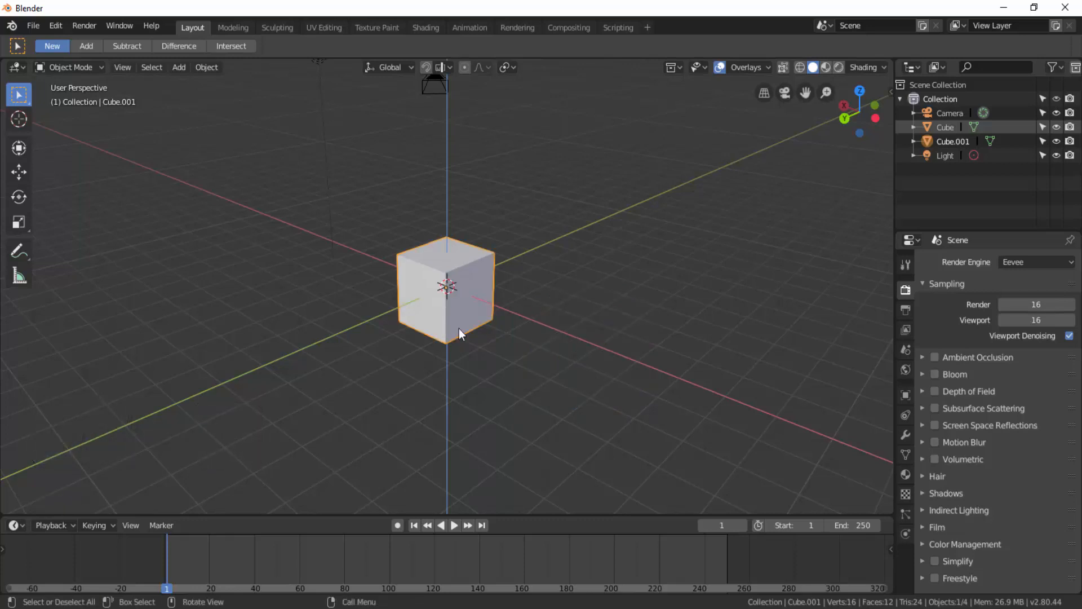
# Move the duplicate cube away from the original along the global X axis, and repeat that same move three times
pyautogui.press('g')
pyautogui.press('x')
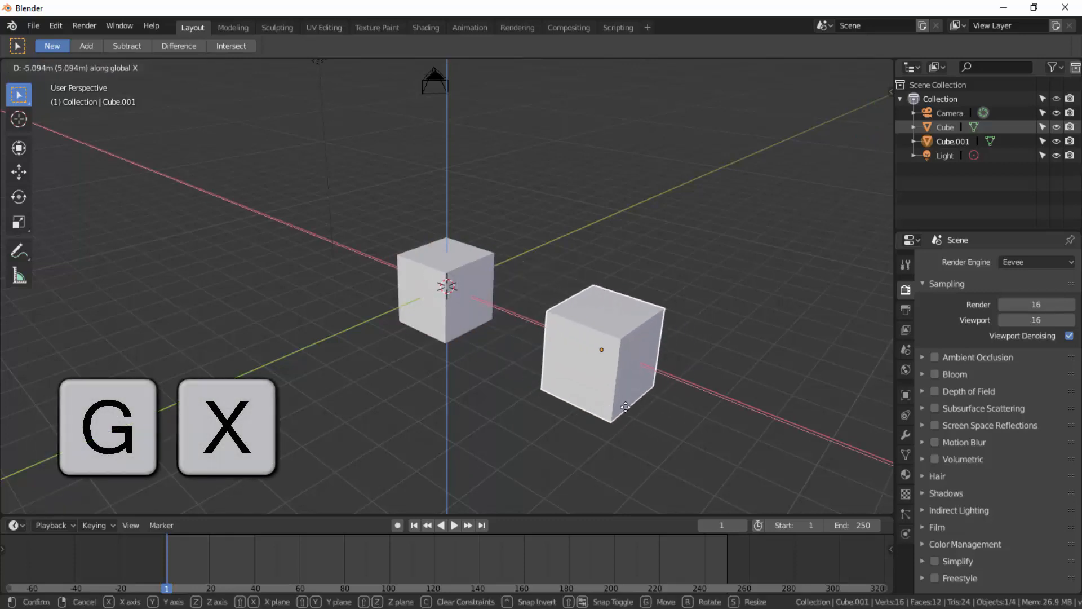
pyautogui.click(642, 402)
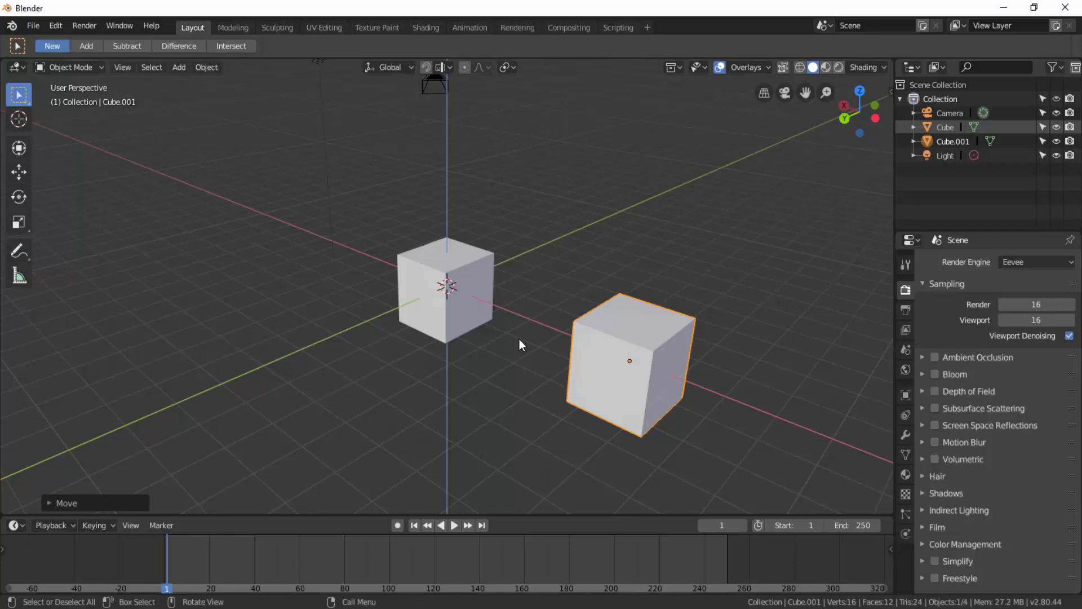
pyautogui.scroll(-4, 519, 340)
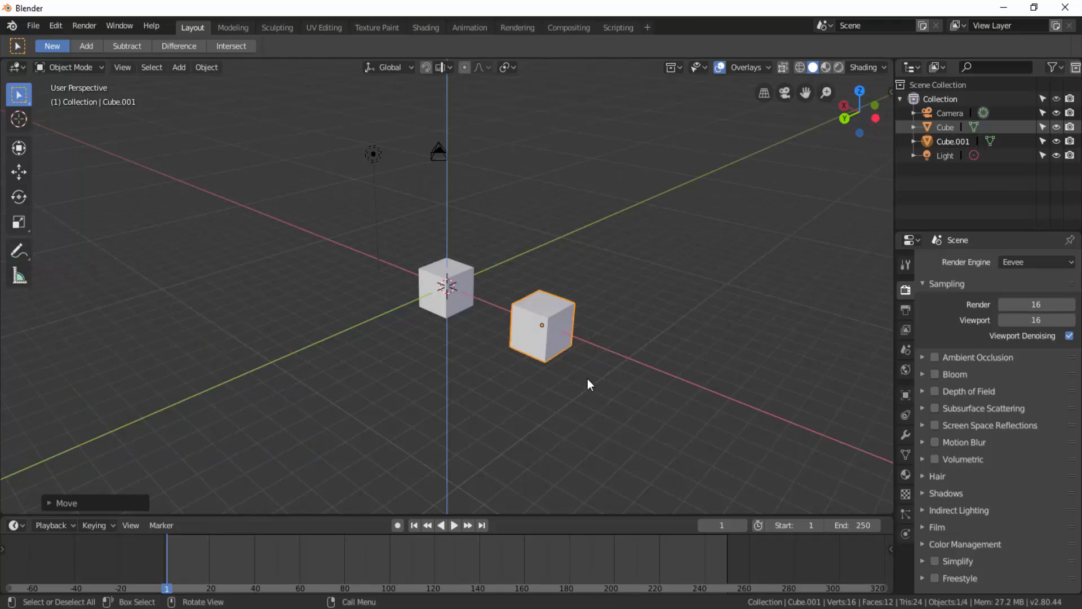
pyautogui.hotkey('shift', 'r')
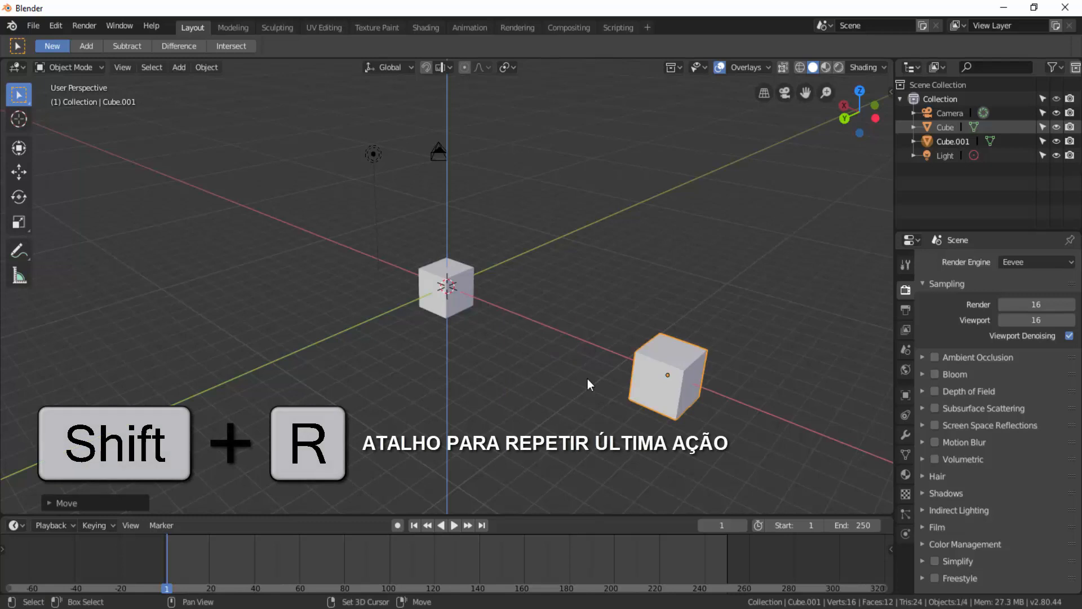
pyautogui.hotkey('shift', 'r')
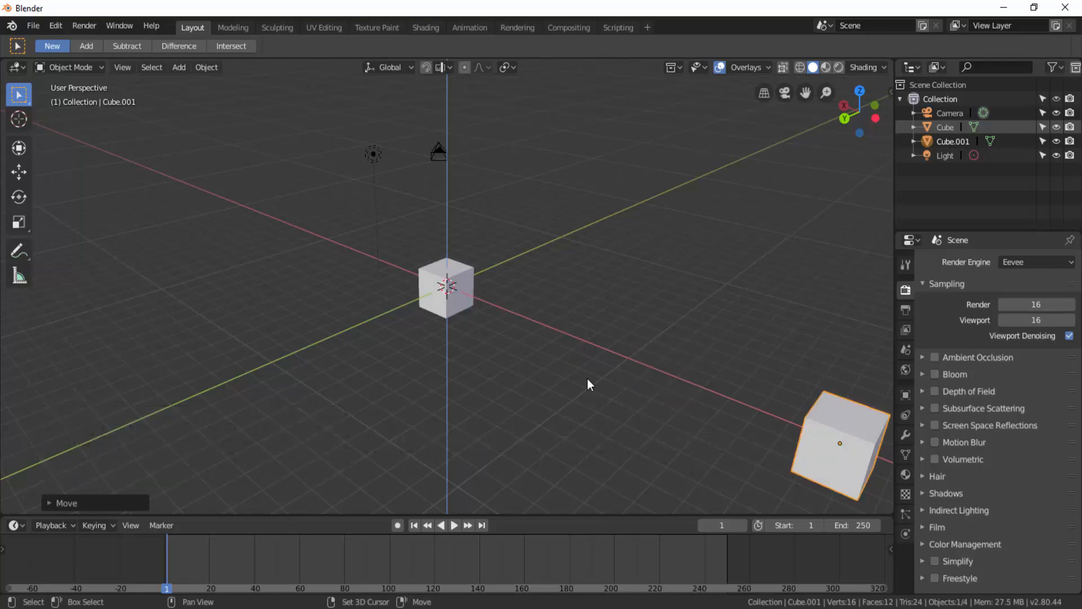
pyautogui.hotkey('shift', 'r')
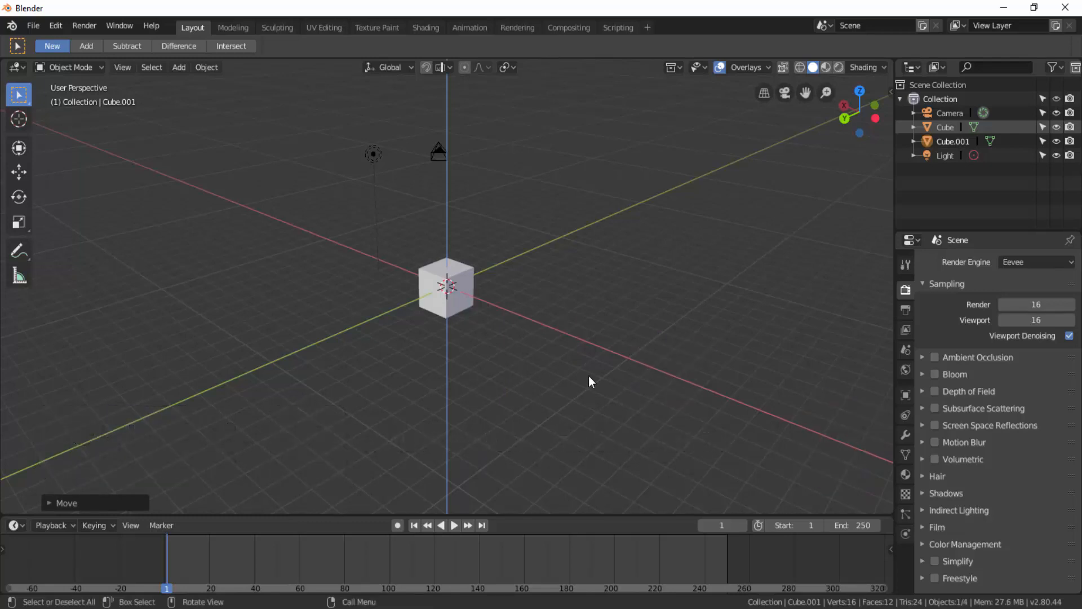
pyautogui.scroll(-6, 589, 376)
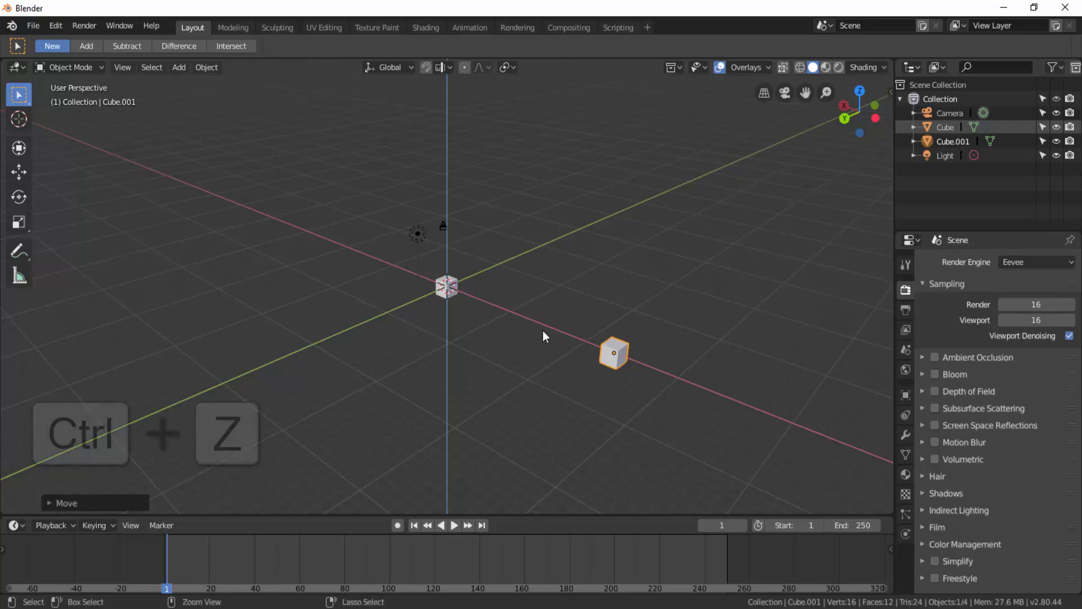
# Undo all the moves and the duplication so that only the original cube is left
pyautogui.hotkey('ctrl', 'z')
pyautogui.hotkey('ctrl', 'z')
pyautogui.hotkey('ctrl', 'z')
pyautogui.hotkey('ctrl', 'z')
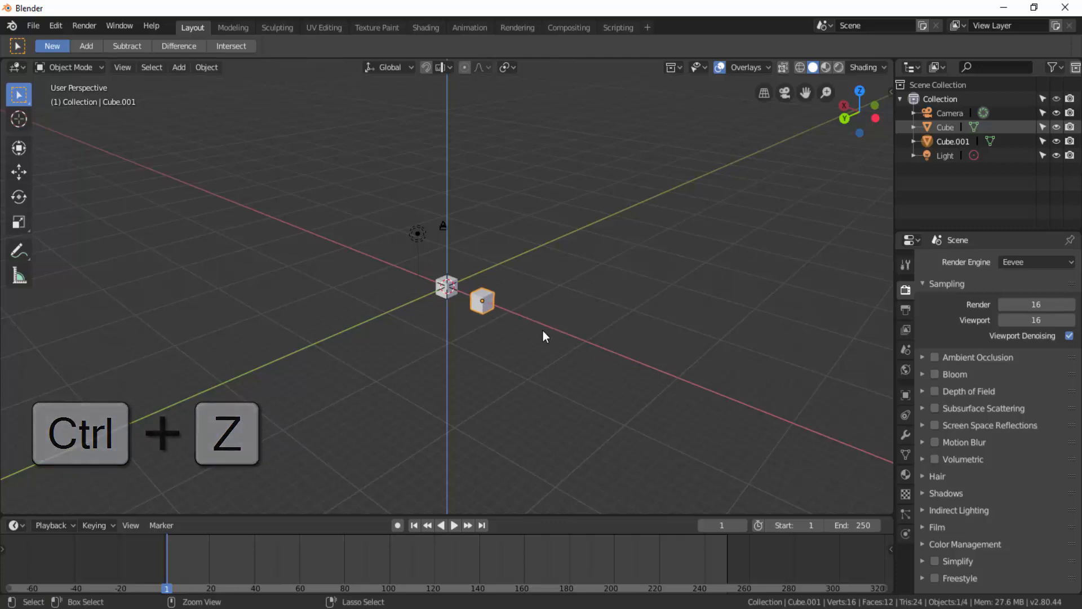
pyautogui.scroll(6, 544, 330)
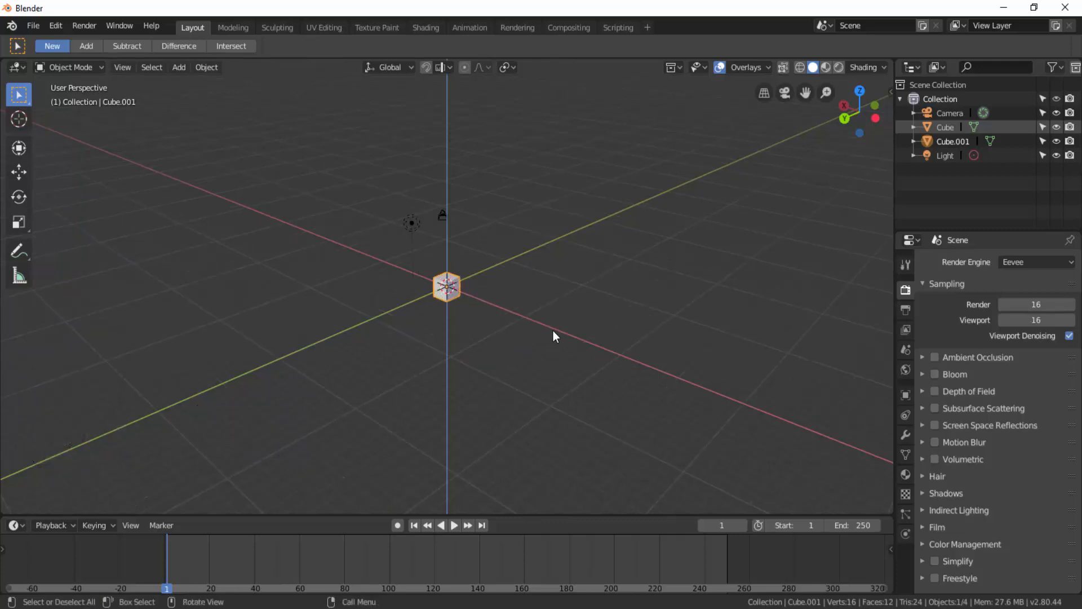
pyautogui.hotkey('ctrl', 'z')
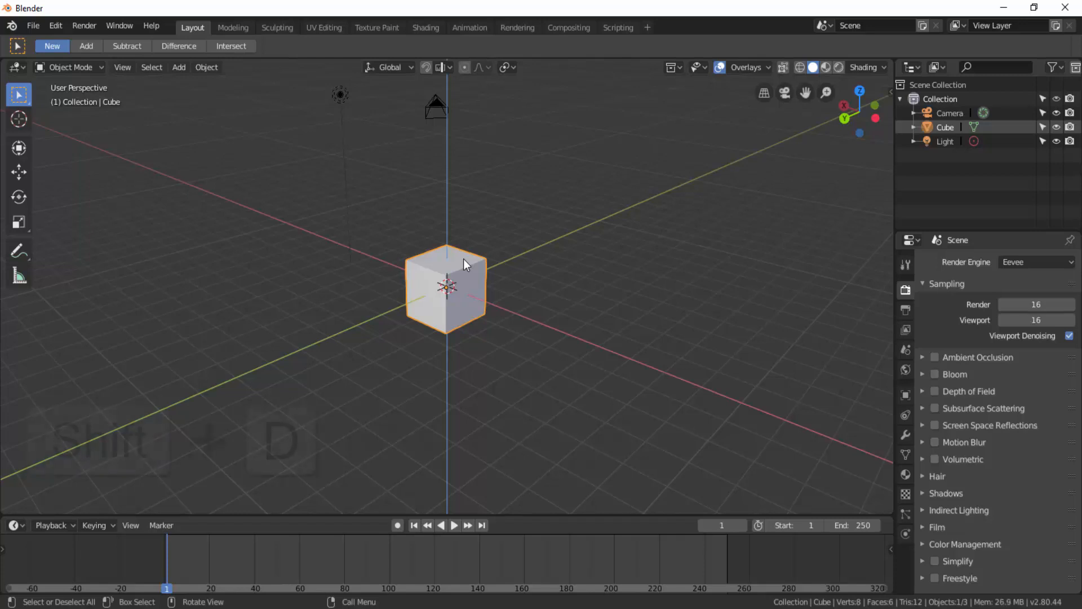
# Duplicate the cube with an offset of about -3.72 m along the global Y axis, and repeat the duplication six times to form a row
pyautogui.hotkey('shift', 'd')
pyautogui.press('y')
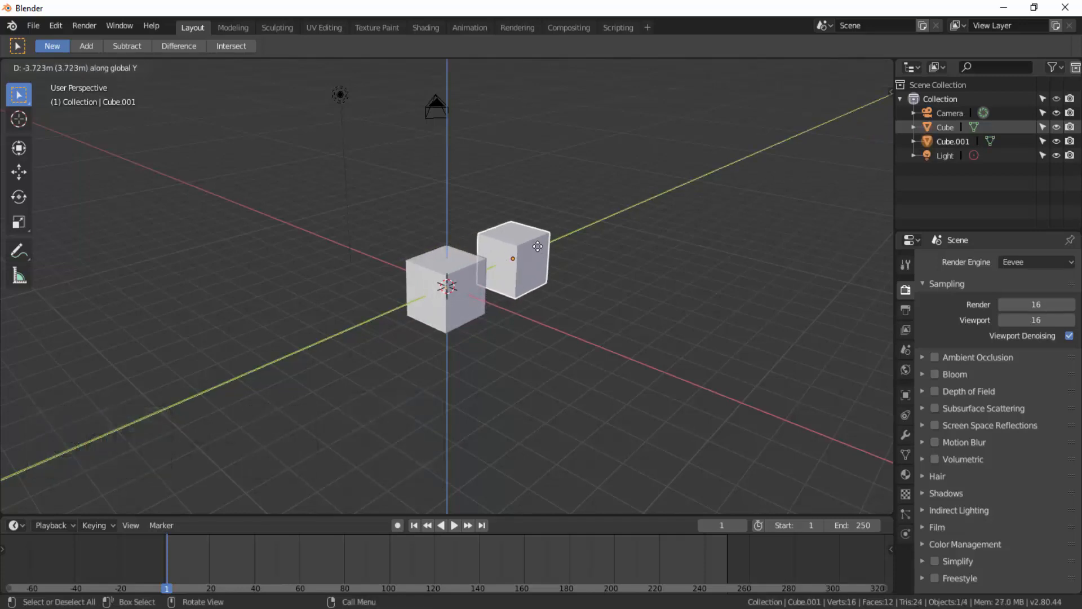
pyautogui.click(538, 247)
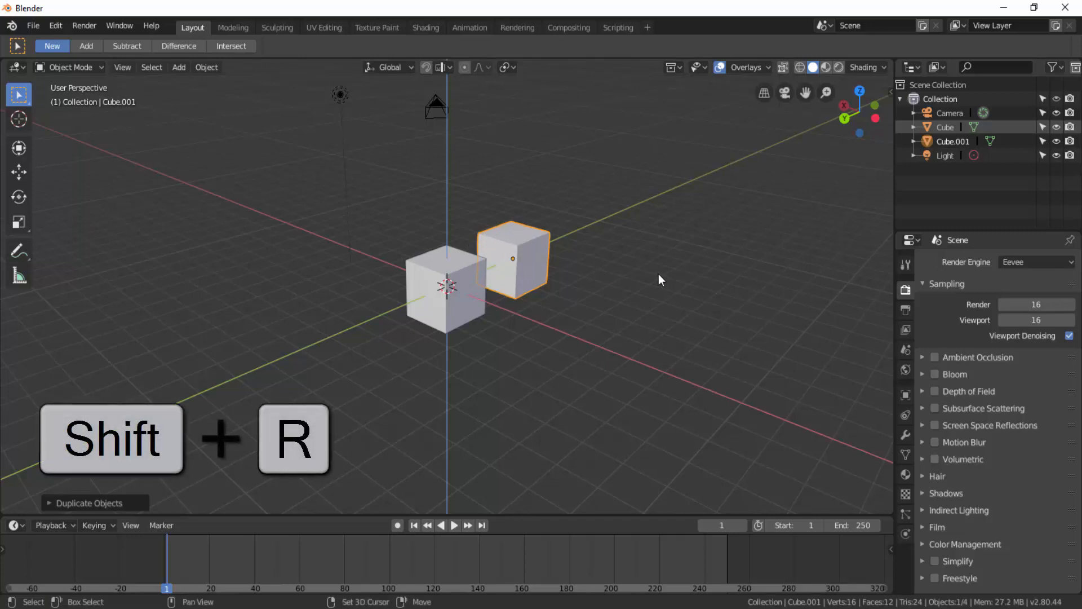
pyautogui.hotkey('shift', 'r')
pyautogui.hotkey('shift', 'r')
pyautogui.hotkey('shift', 'r')
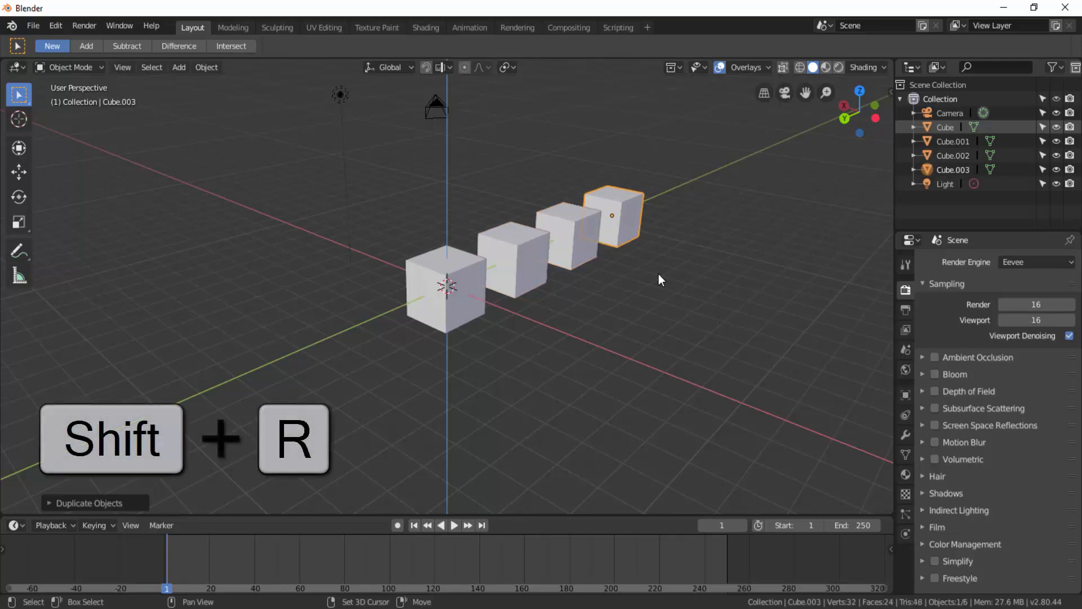
pyautogui.hotkey('shift', 'r')
pyautogui.hotkey('shift', 'r')
pyautogui.hotkey('shift', 'r')
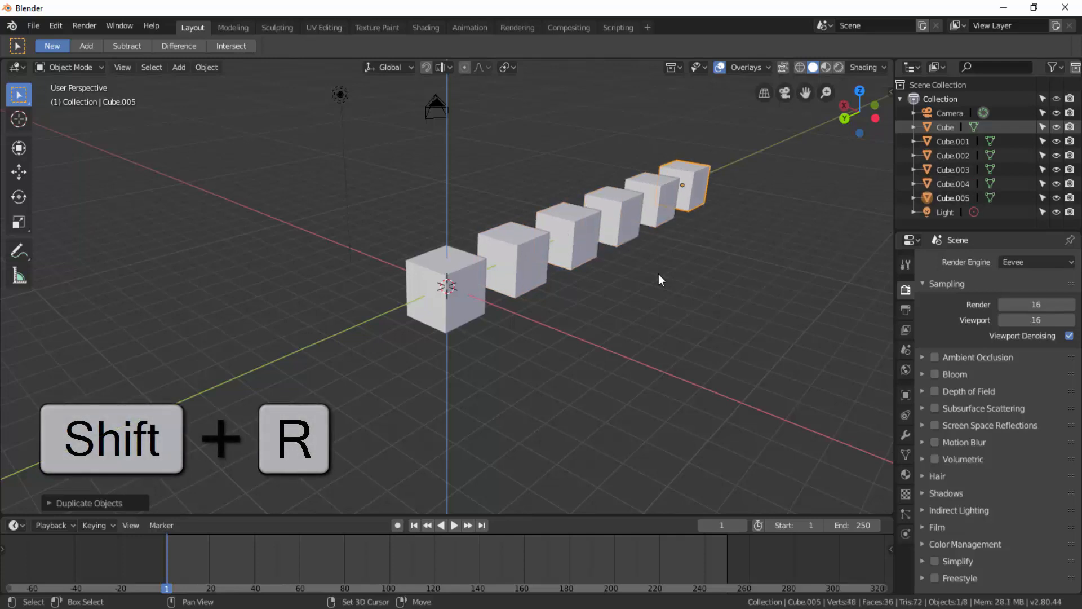
# Undo every duplication in the row of cubes back to the single original cube
pyautogui.hotkey('ctrl', 'z')
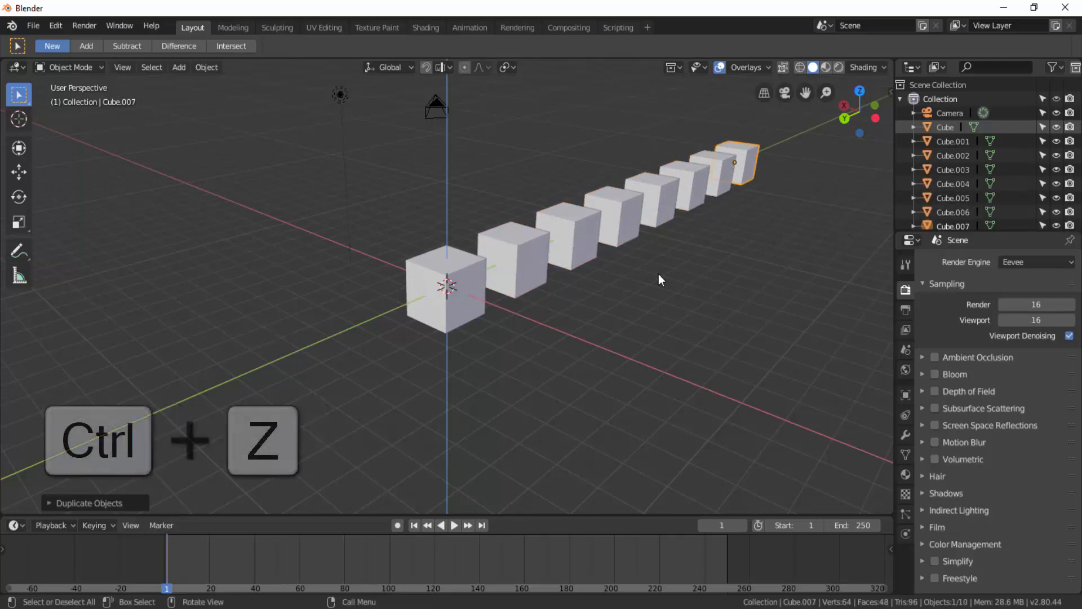
pyautogui.hotkey('ctrl', 'z')
pyautogui.hotkey('ctrl', 'z')
pyautogui.hotkey('ctrl', 'z')
pyautogui.hotkey('ctrl', 'z')
pyautogui.hotkey('ctrl', 'z')
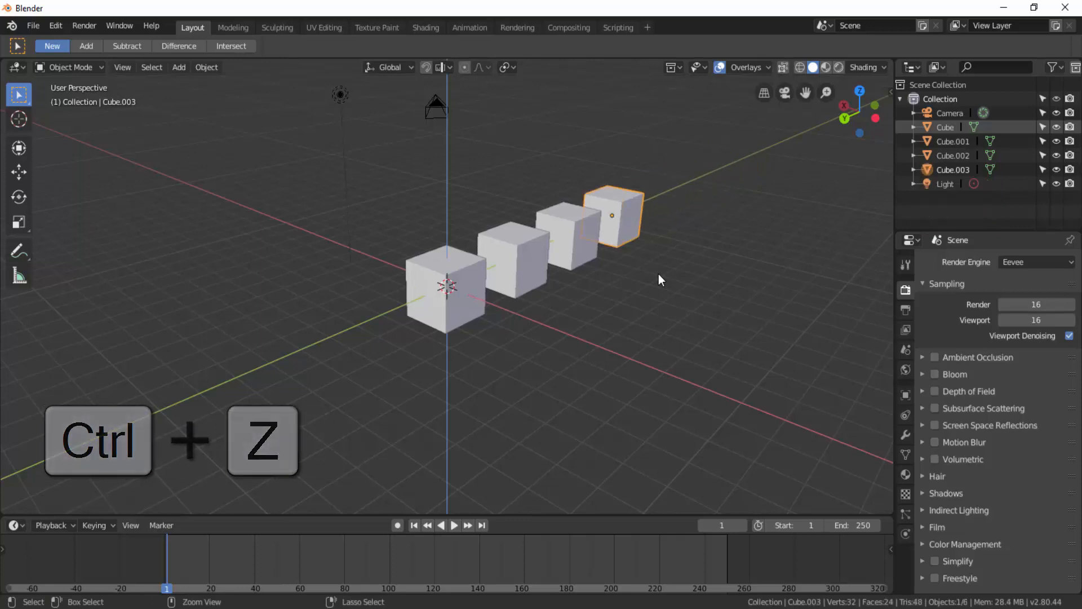
pyautogui.hotkey('ctrl', 'z')
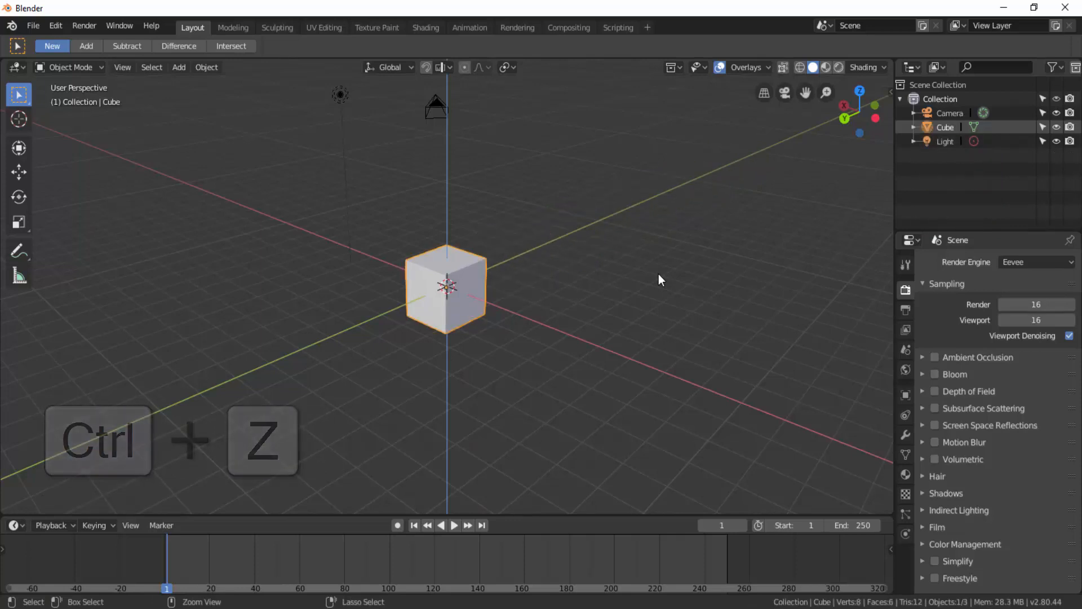
# Switch the cube to Edit Mode and check the context commands available for vertices
pyautogui.moveTo(658, 274); pyautogui.dragTo(576, 283, button='middle')
pyautogui.click(93, 67)
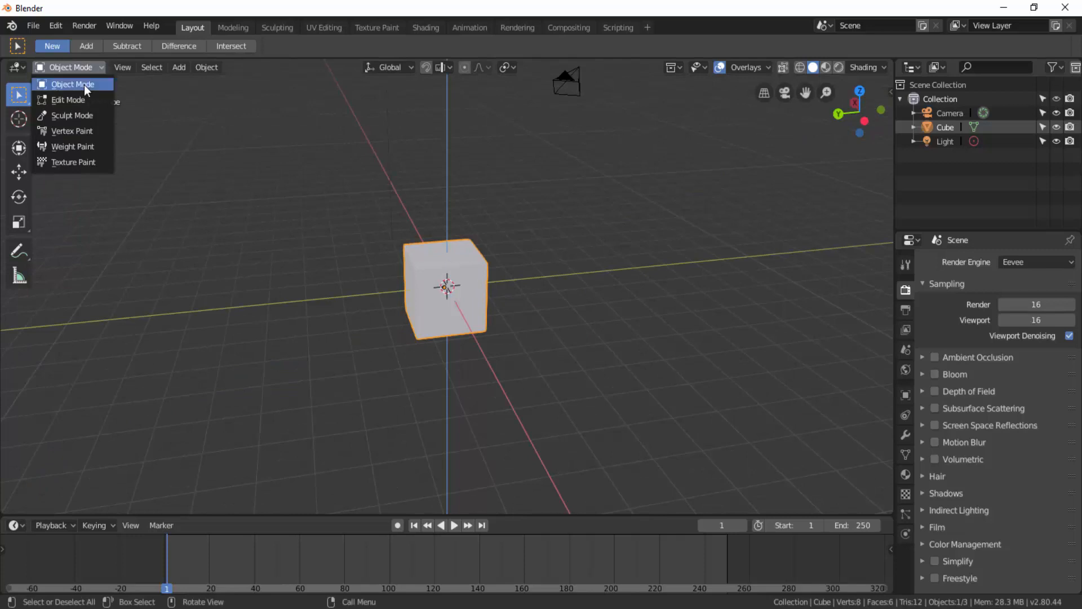
pyautogui.click(79, 100)
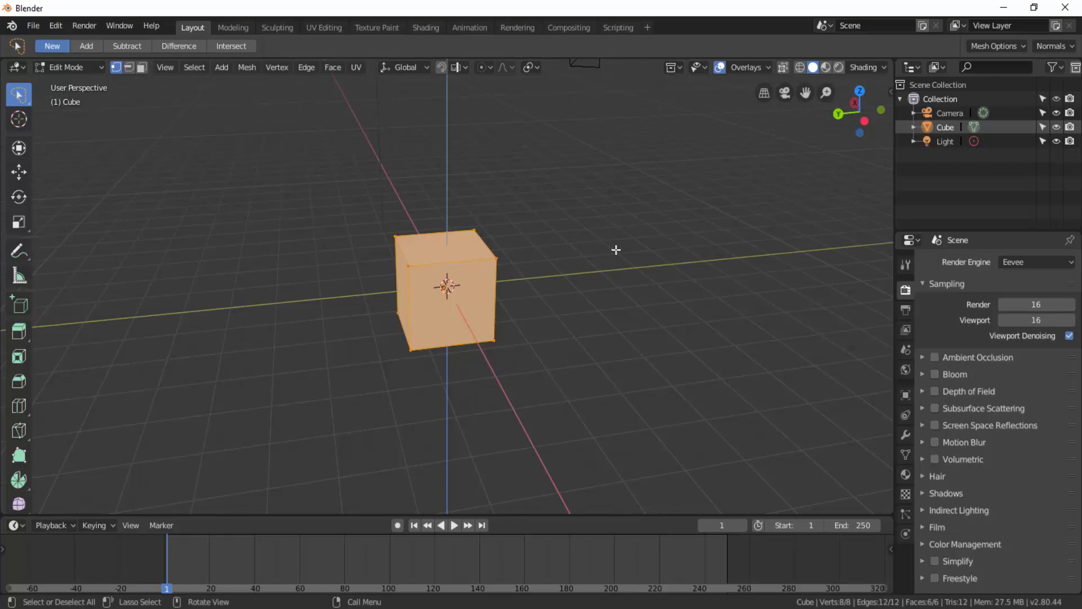
pyautogui.rightClick(630, 195)
# Change the selection mode to edges and to faces, checking the context commands offered for each
pyautogui.click(128, 67)
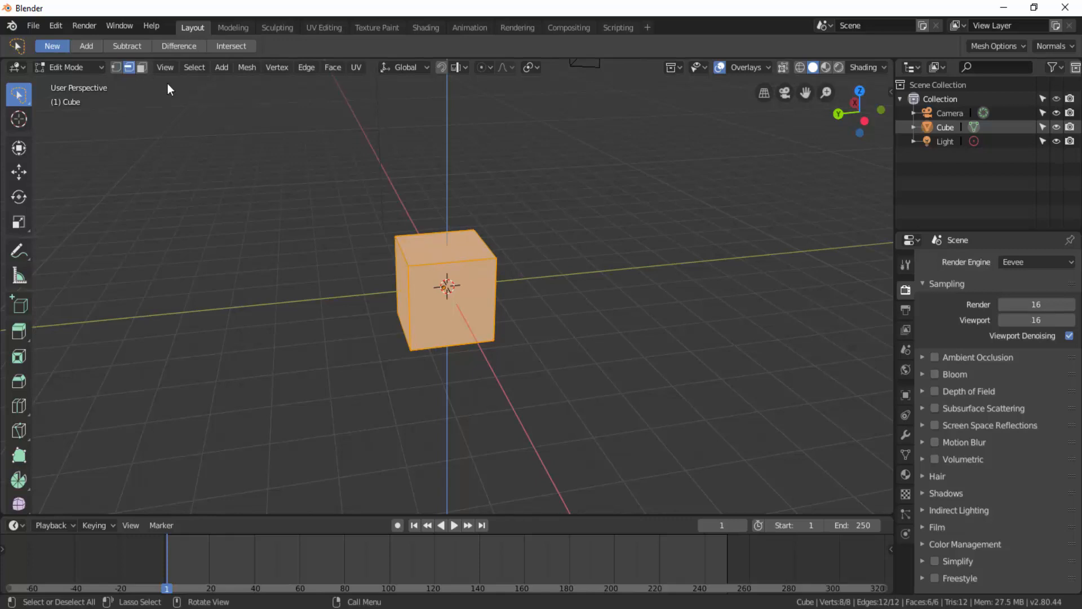
pyautogui.rightClick(587, 211)
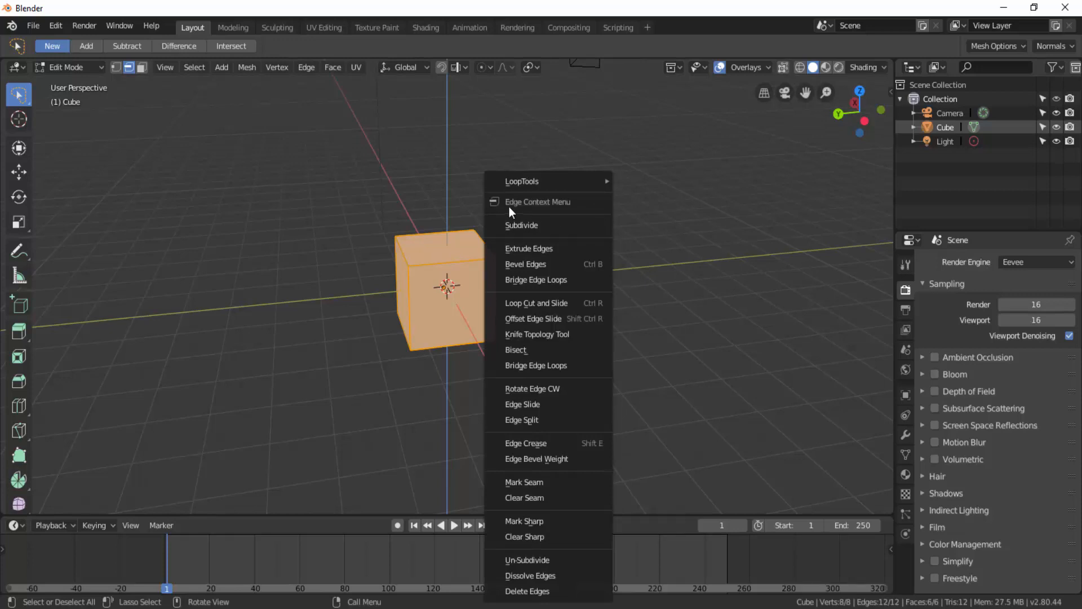
pyautogui.click(143, 69)
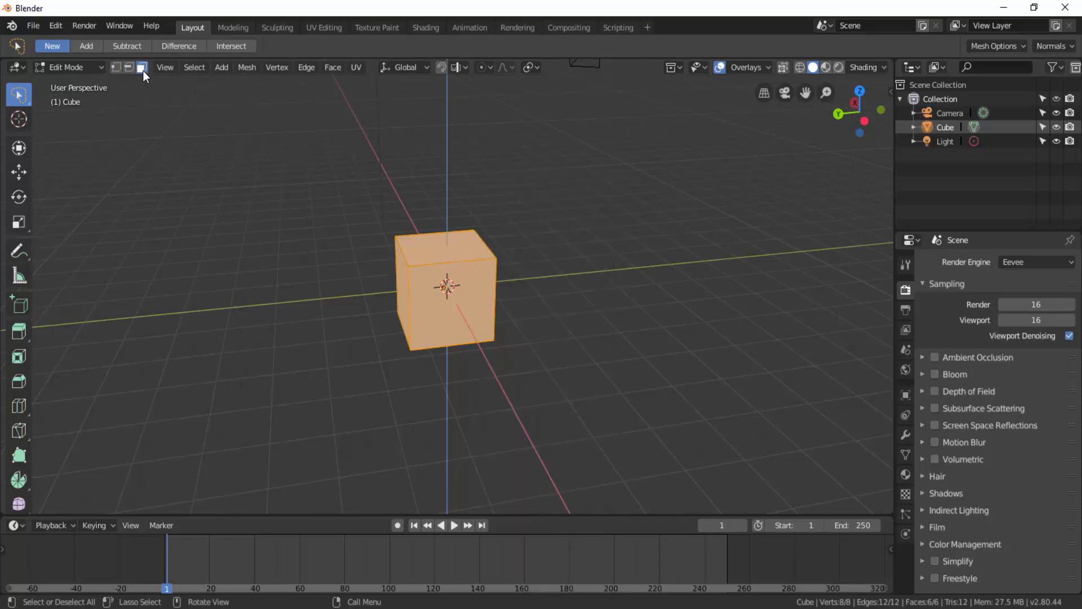
pyautogui.rightClick(573, 184)
# Examine the lists of mesh, vertex, edge, face and UV commands available in Edit Mode without applying any
pyautogui.click(246, 67)
pyautogui.moveTo(278, 68)
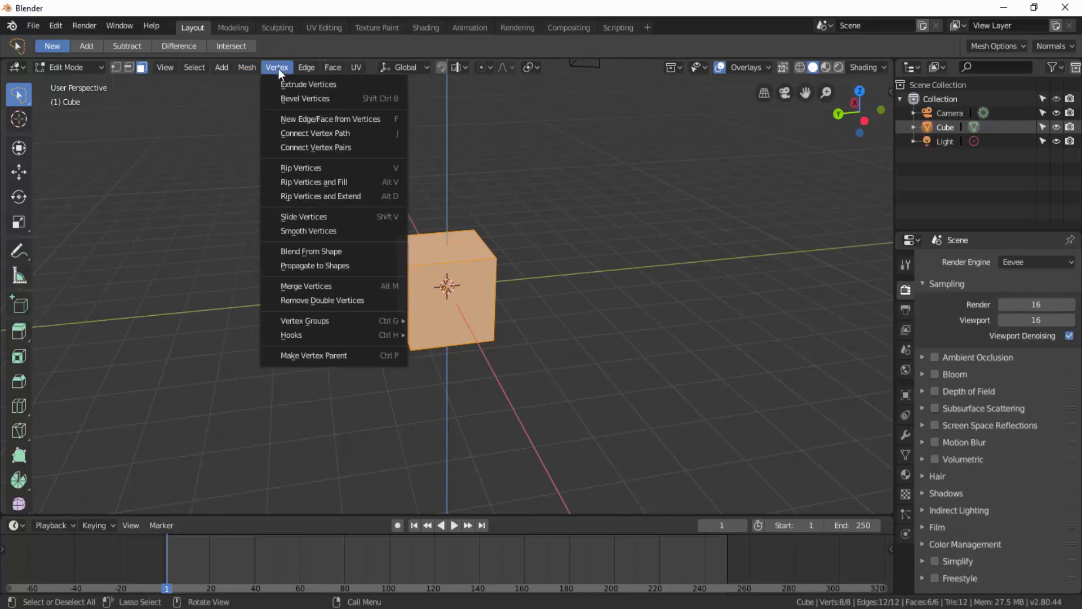
pyautogui.moveTo(327, 69)
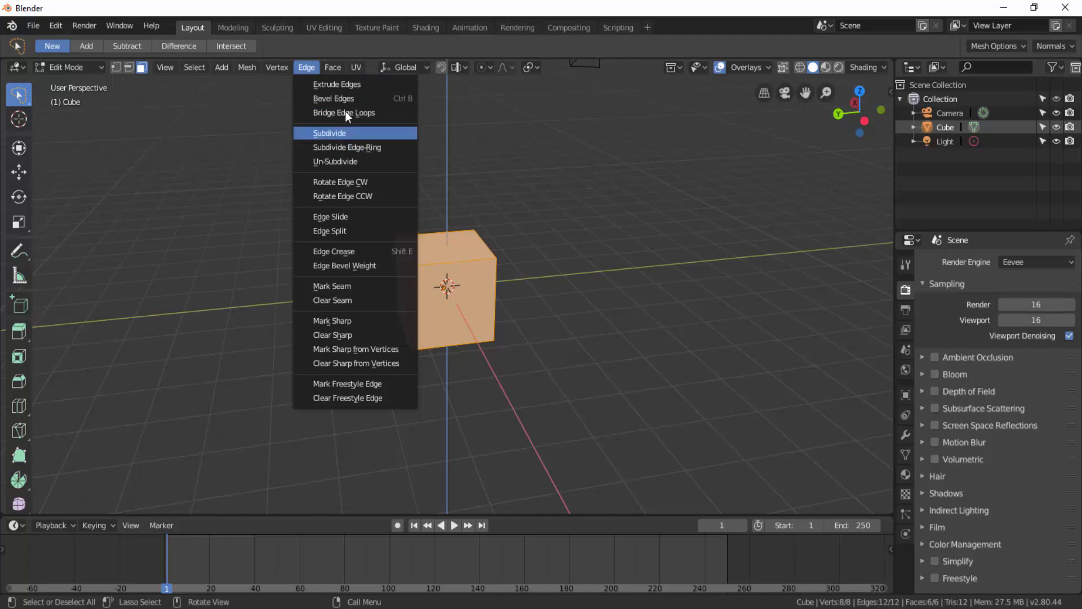
pyautogui.click(339, 67)
pyautogui.click(338, 66)
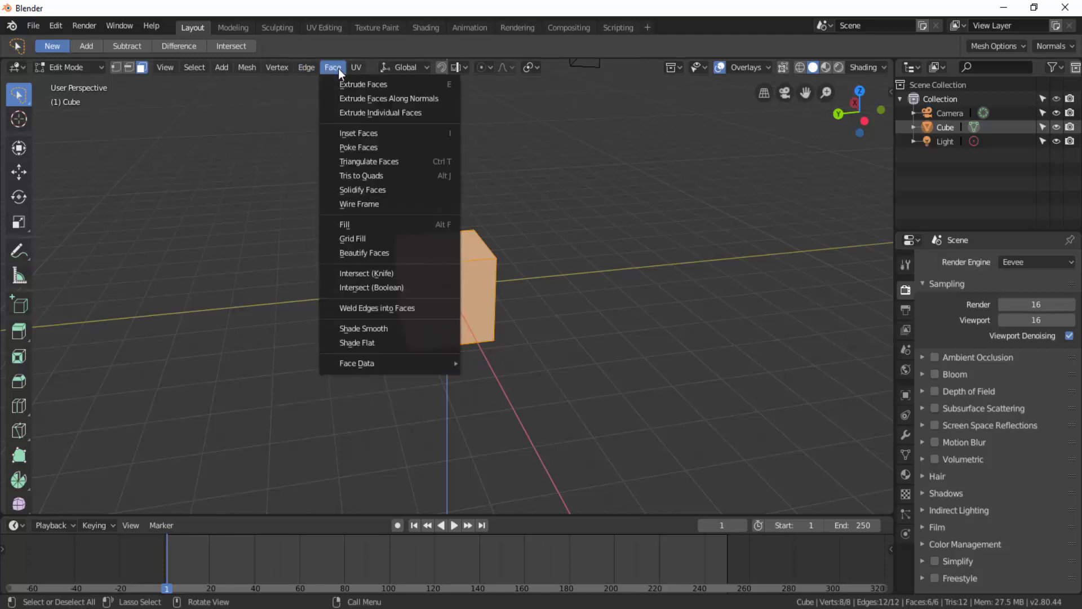
pyautogui.click(361, 66)
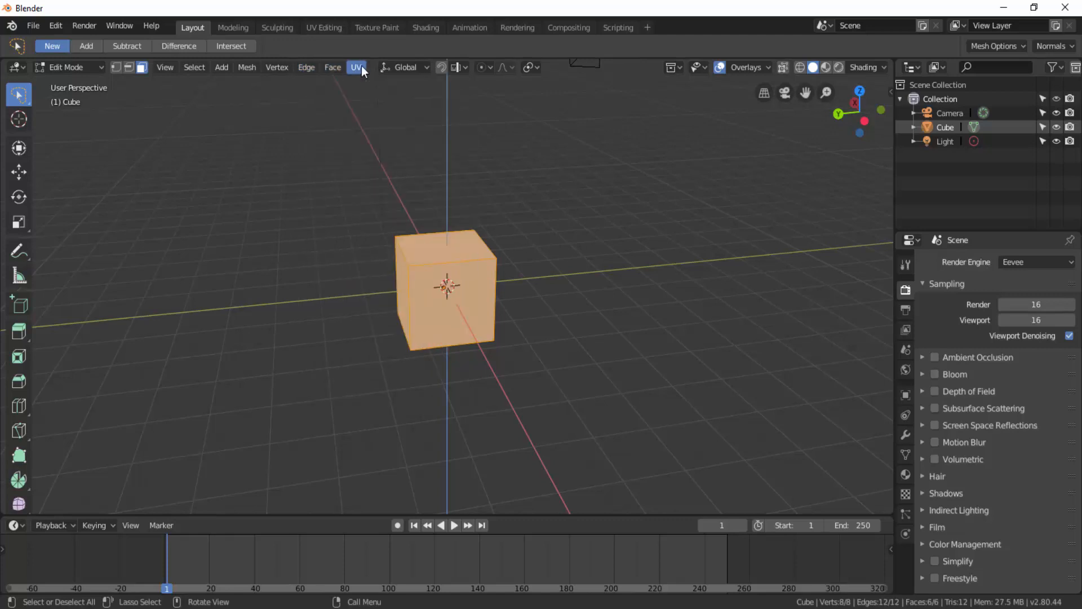
pyautogui.click(360, 66)
# Return the cube to Object Mode, and switch into the camera view and back to the user perspective twice
pyautogui.press('Tab')
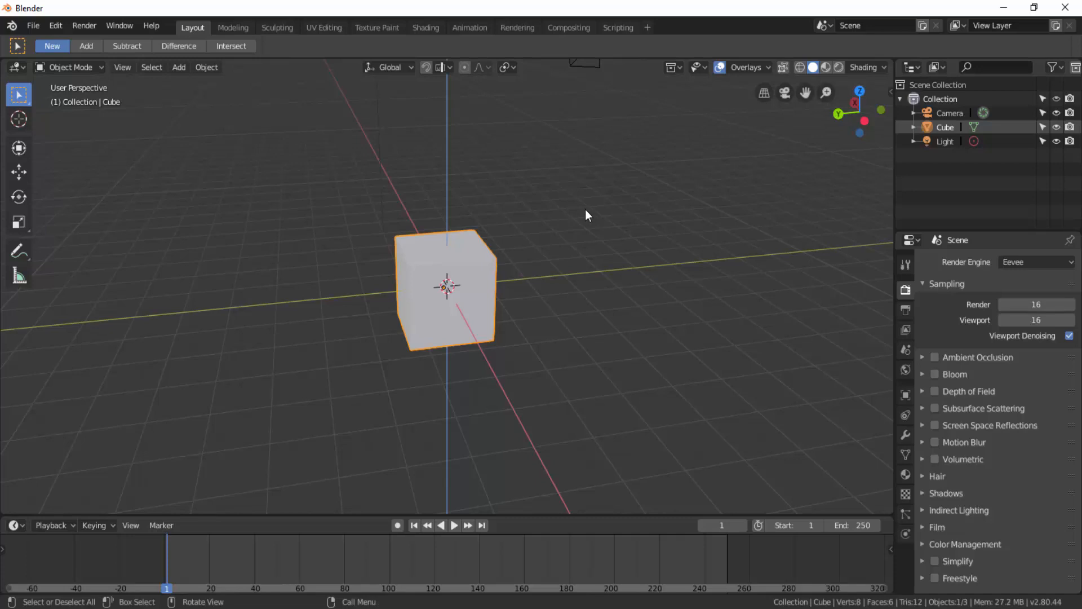
pyautogui.click(783, 93)
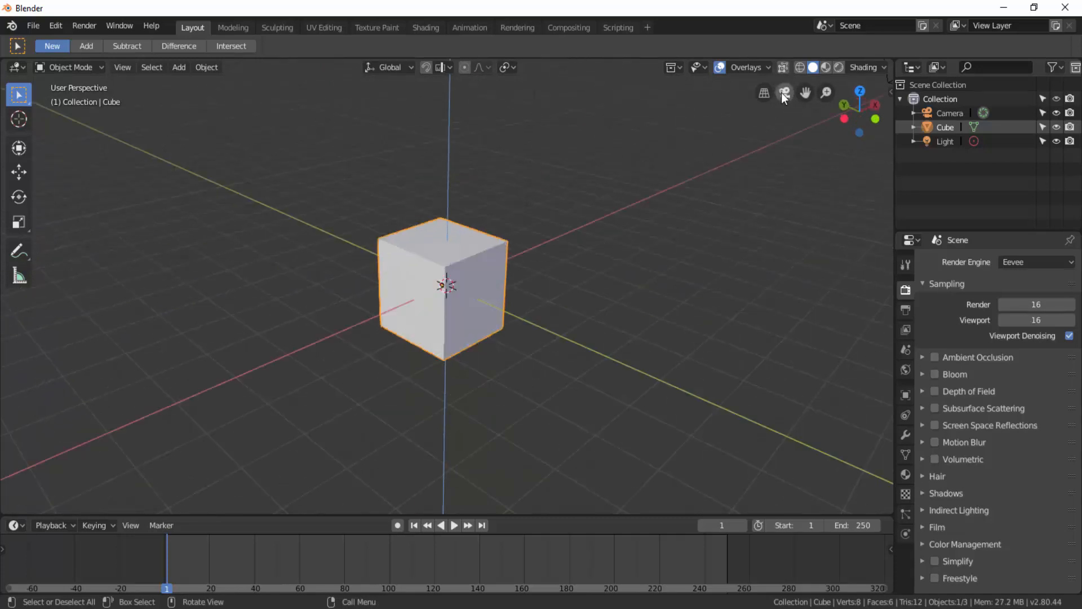
pyautogui.click(785, 92)
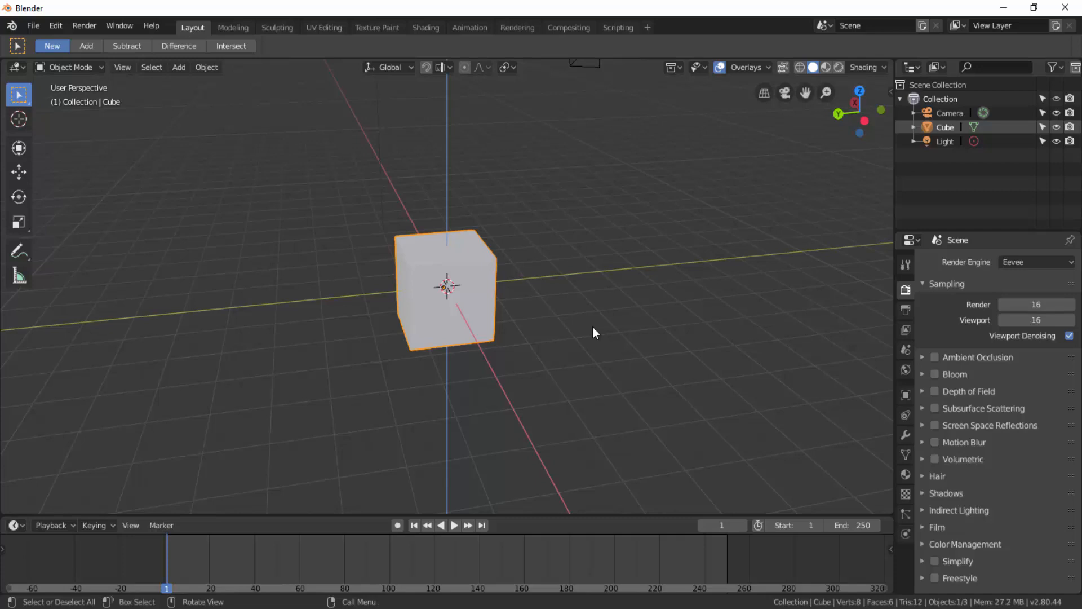
pyautogui.press('KP_0')
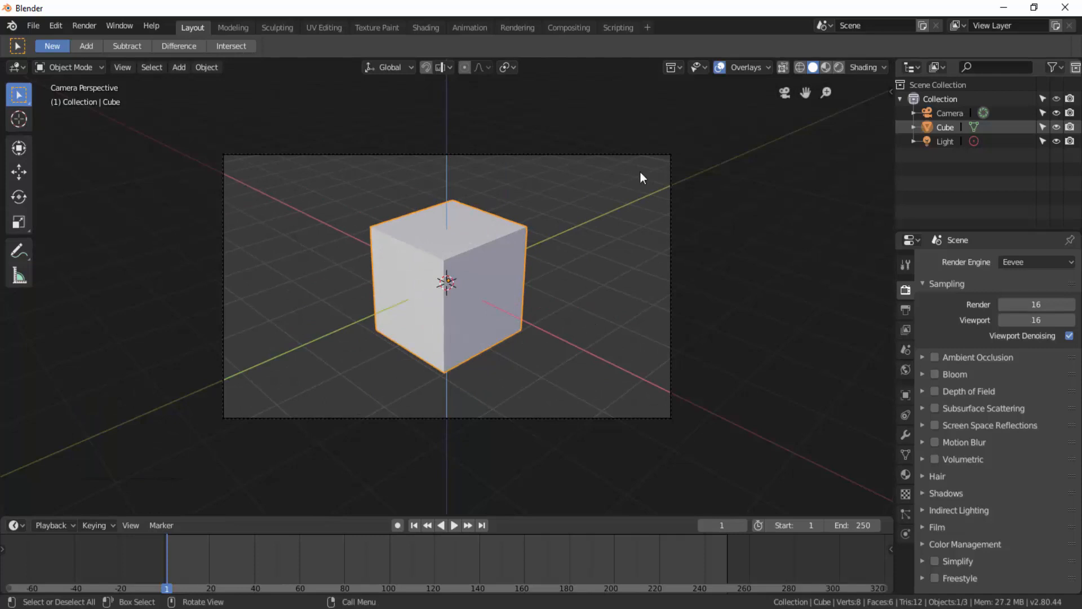
pyautogui.press('KP_0')
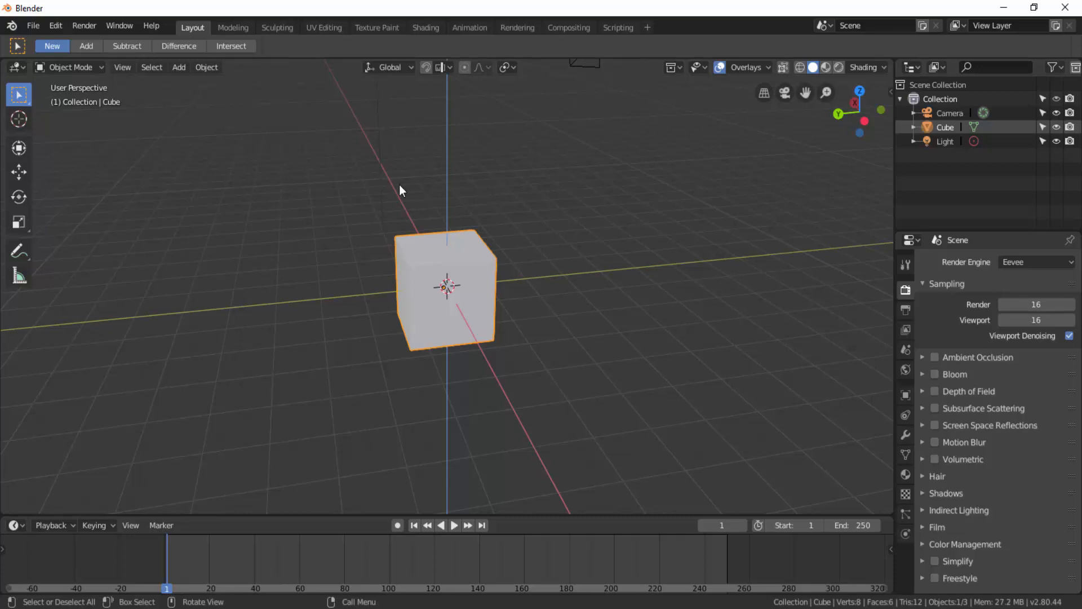
# Open the Interface section of the preferences and set the translation language to Brazilian Portuguese
pyautogui.click(58, 25)
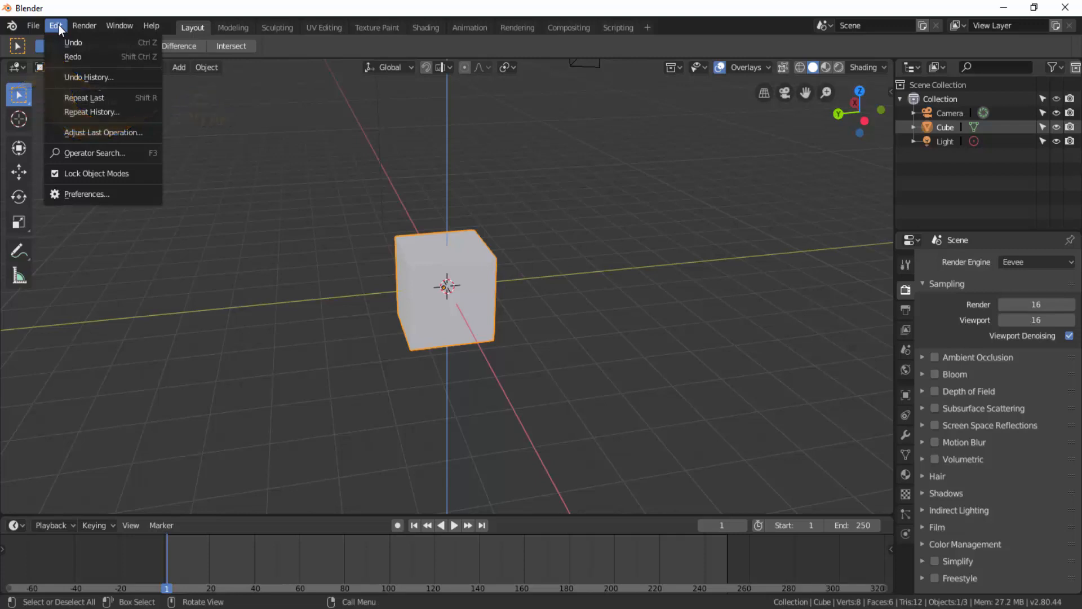
pyautogui.click(86, 193)
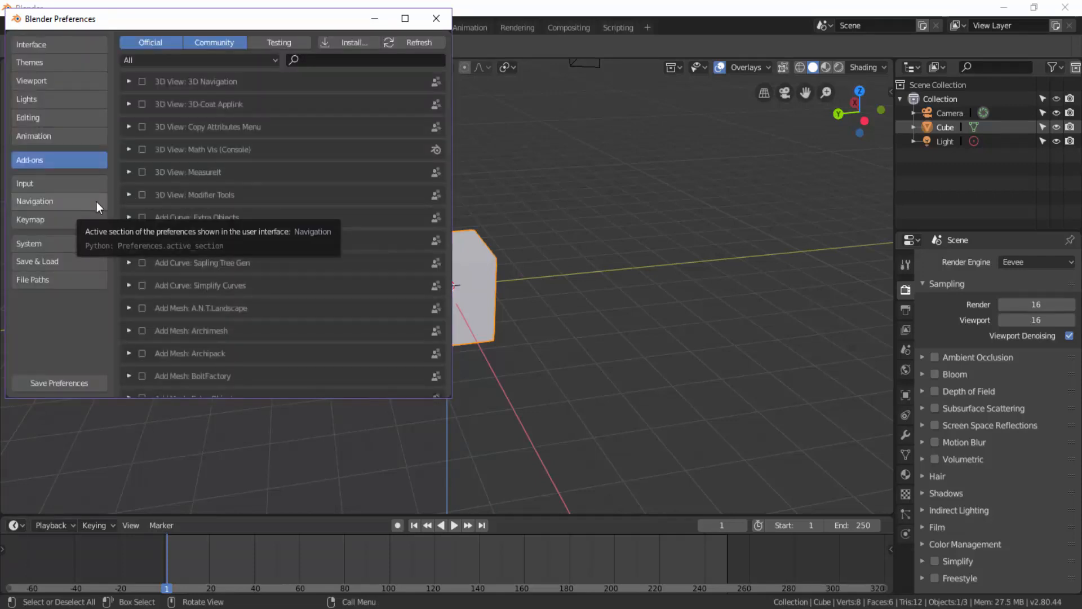
pyautogui.click(33, 243)
pyautogui.click(29, 45)
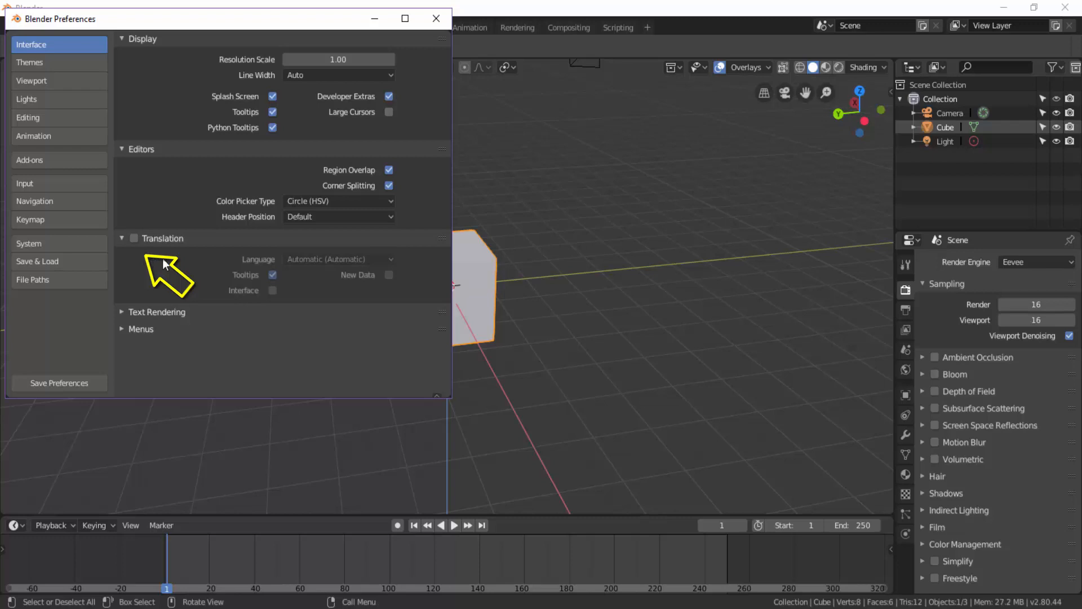
pyautogui.click(386, 260)
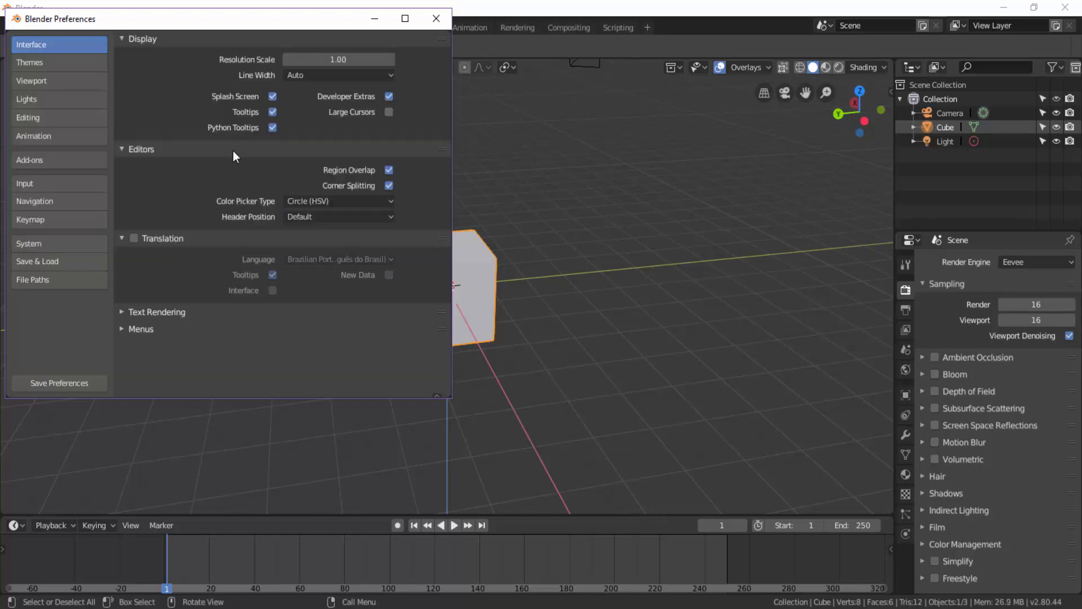
# Enable translation in the preferences for the interface and new data, and check the translated file commands
pyautogui.click(133, 237)
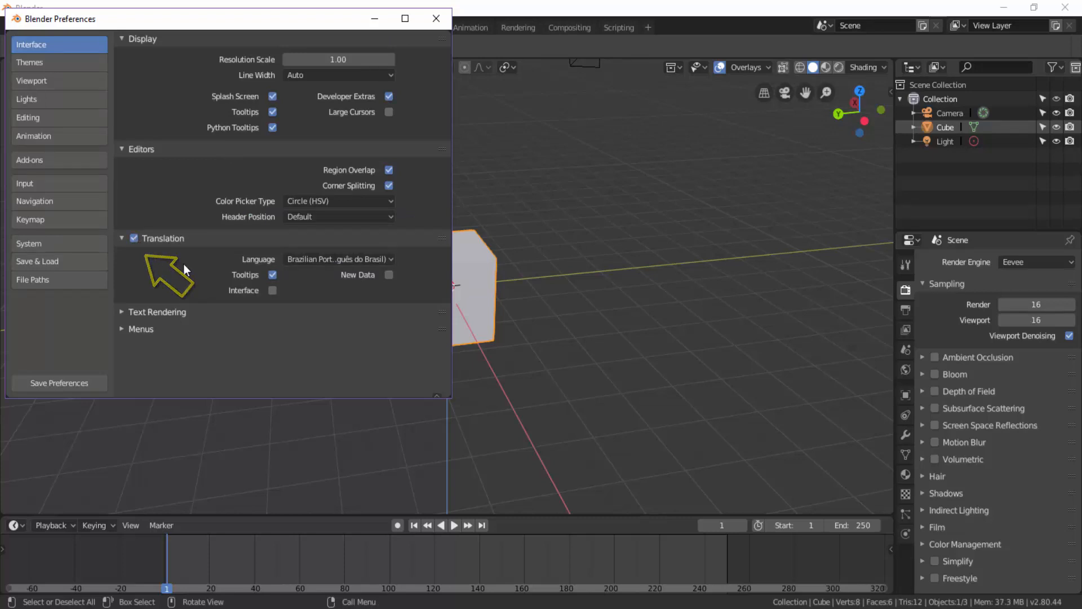
pyautogui.click(273, 290)
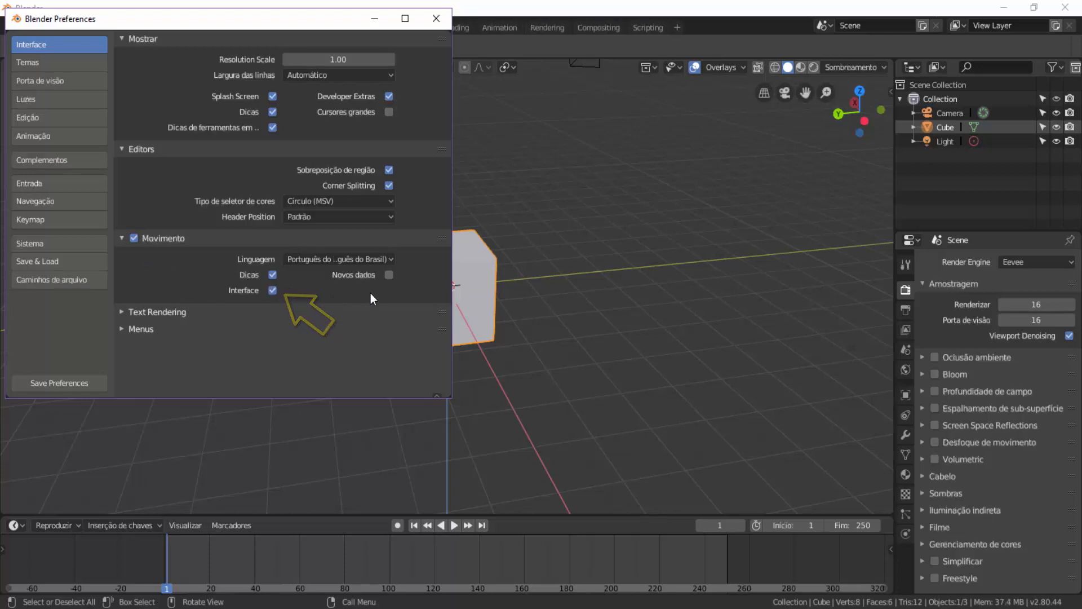
pyautogui.click(389, 275)
pyautogui.click(437, 18)
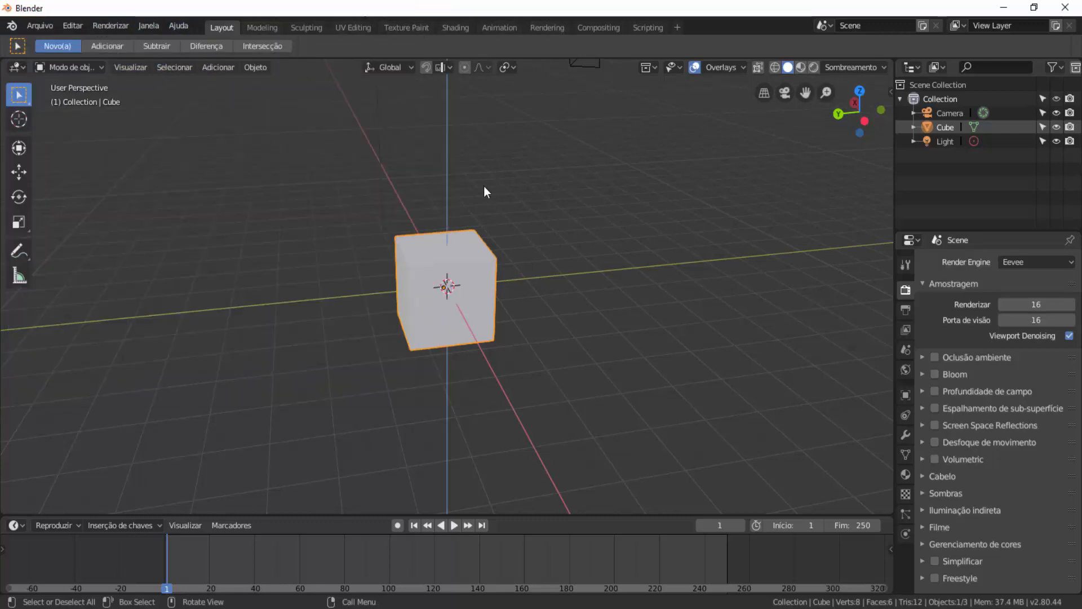
pyautogui.scroll(1, 484, 192)
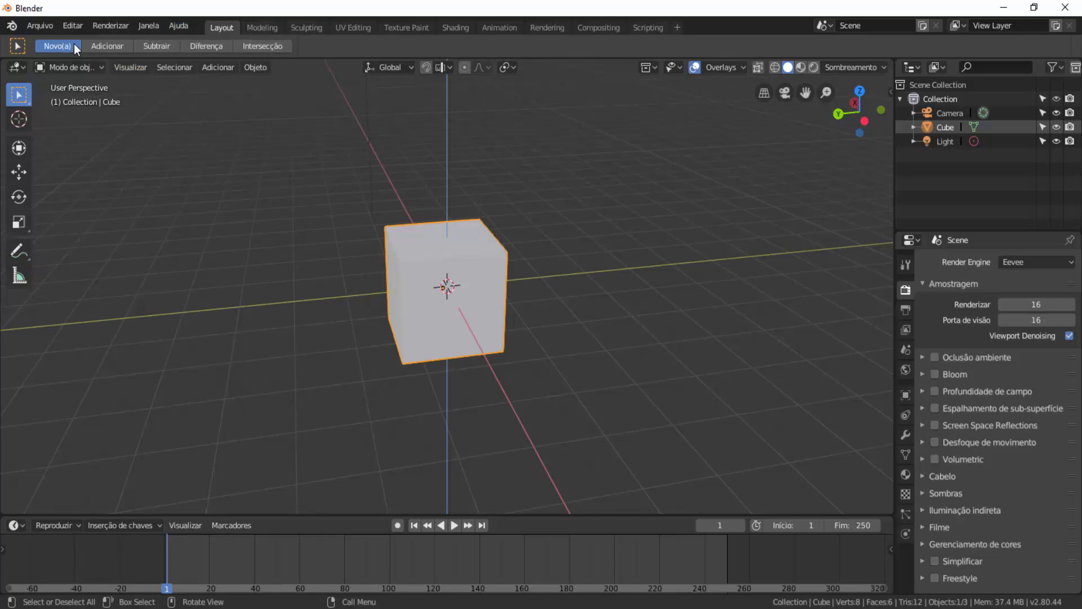
pyautogui.click(41, 26)
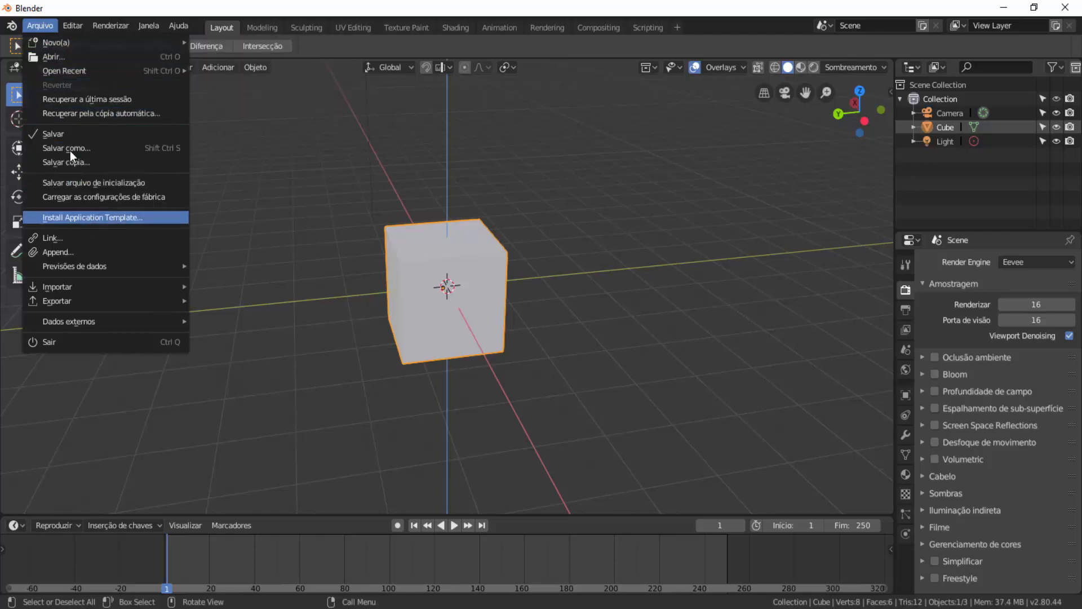
pyautogui.moveTo(121, 25)
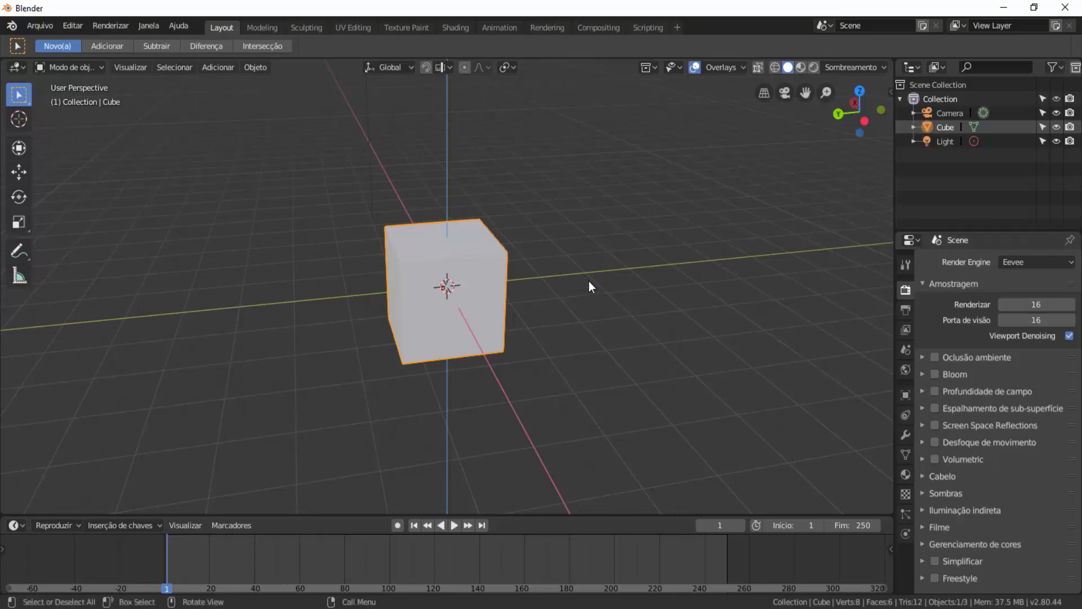
# Reopen the preferences and disable translation to return the interface to English, closing the preferences window
pyautogui.click(74, 28)
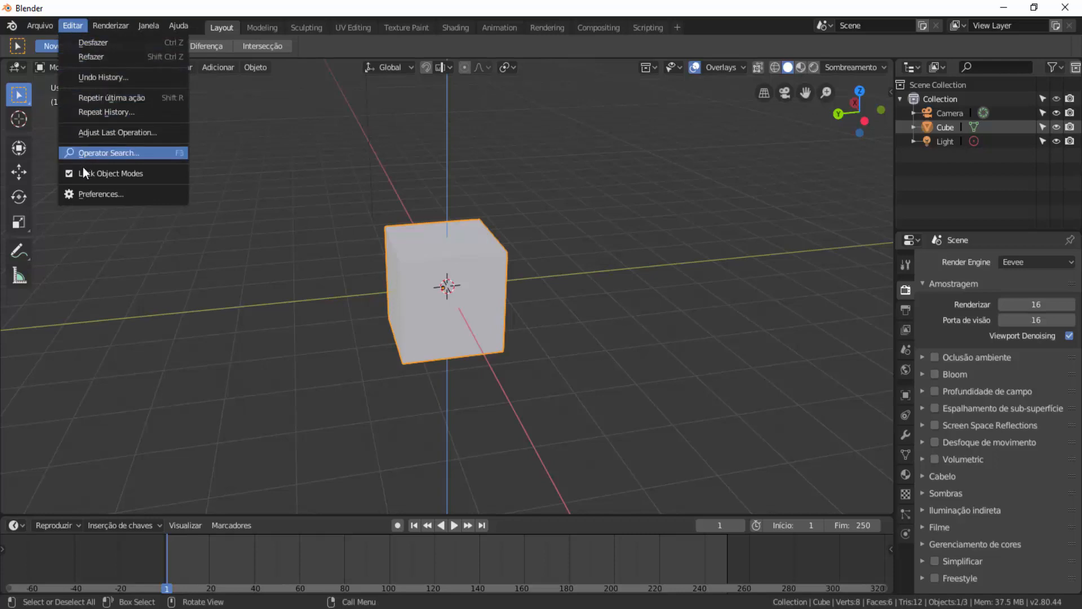
pyautogui.click(77, 193)
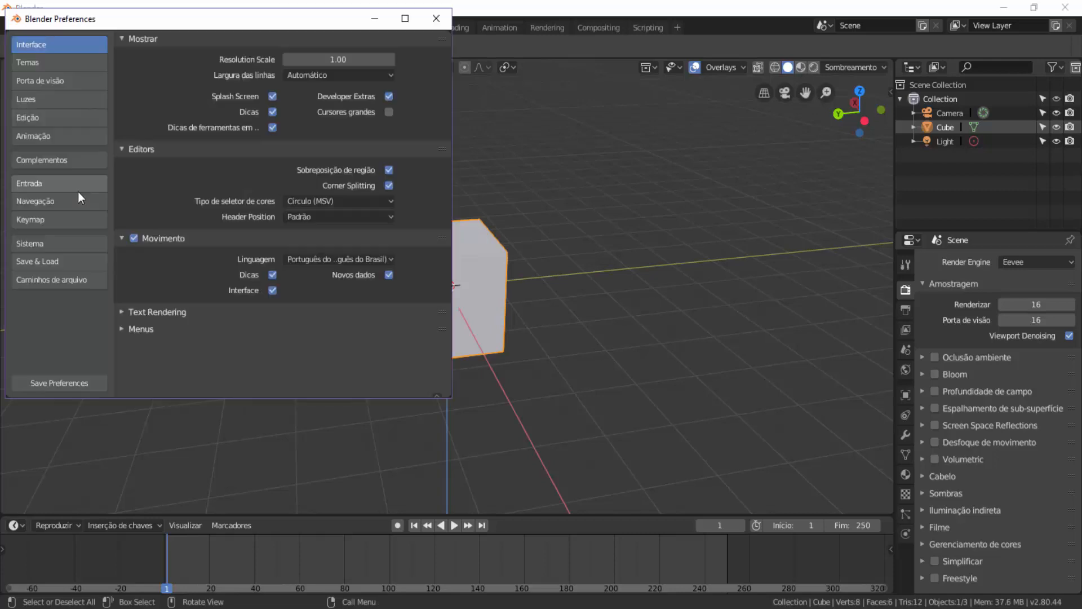
pyautogui.click(134, 238)
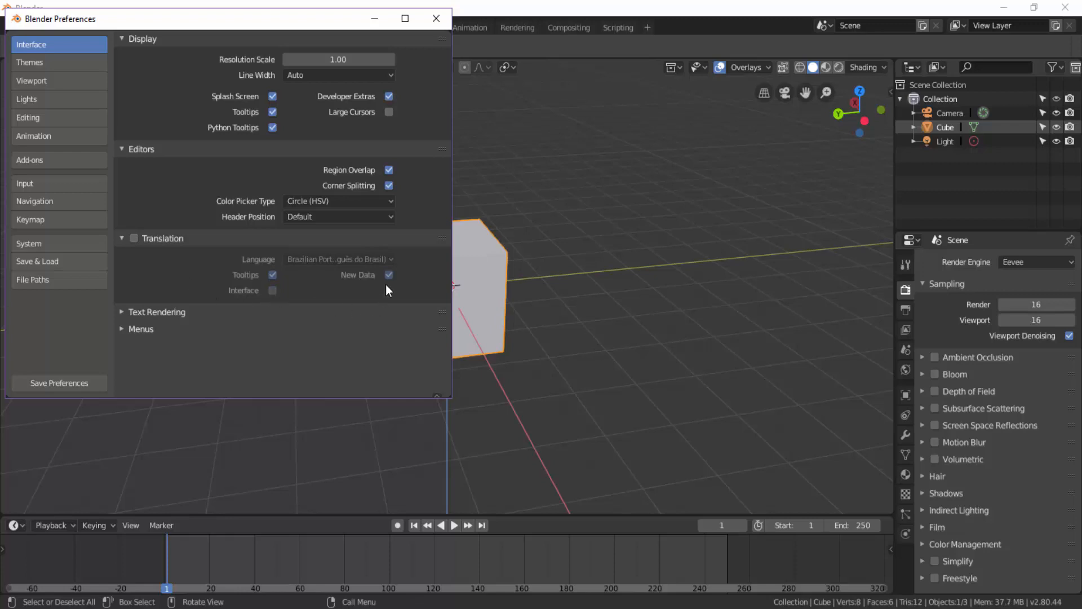
pyautogui.click(438, 18)
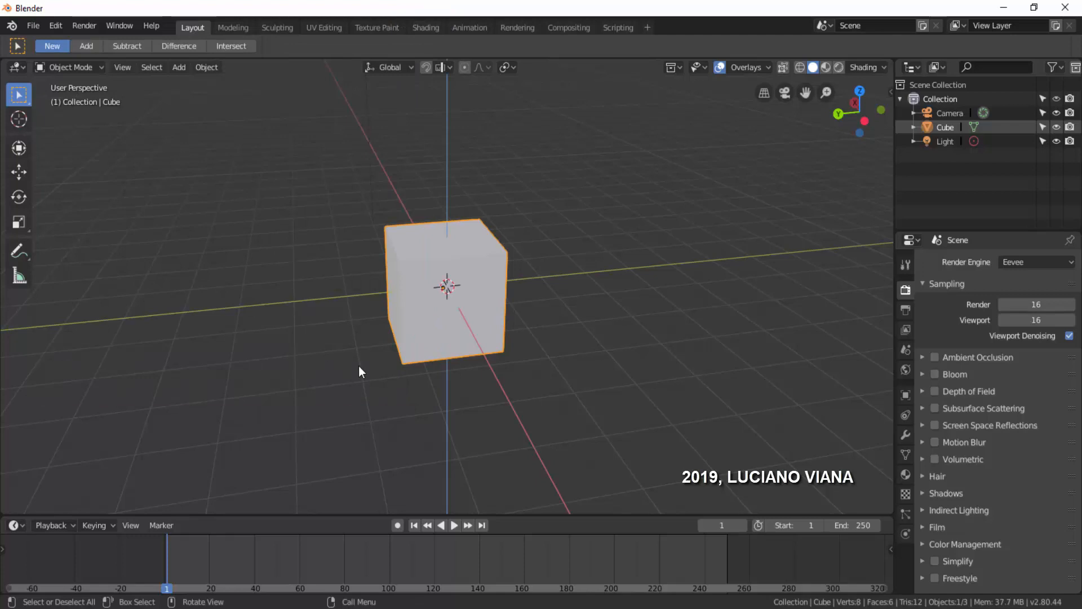
pyautogui.press('r')
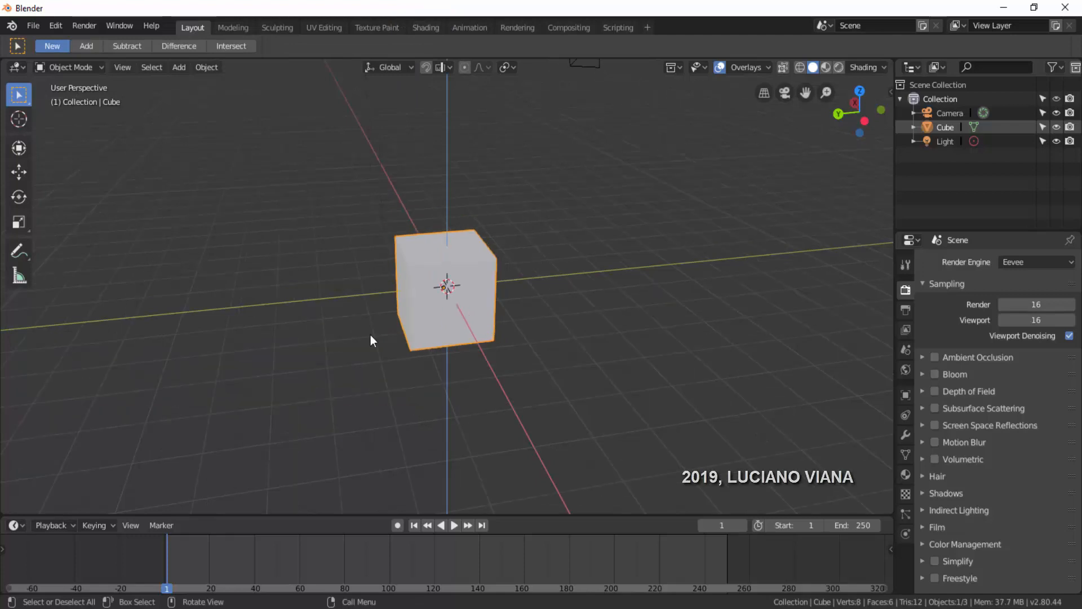